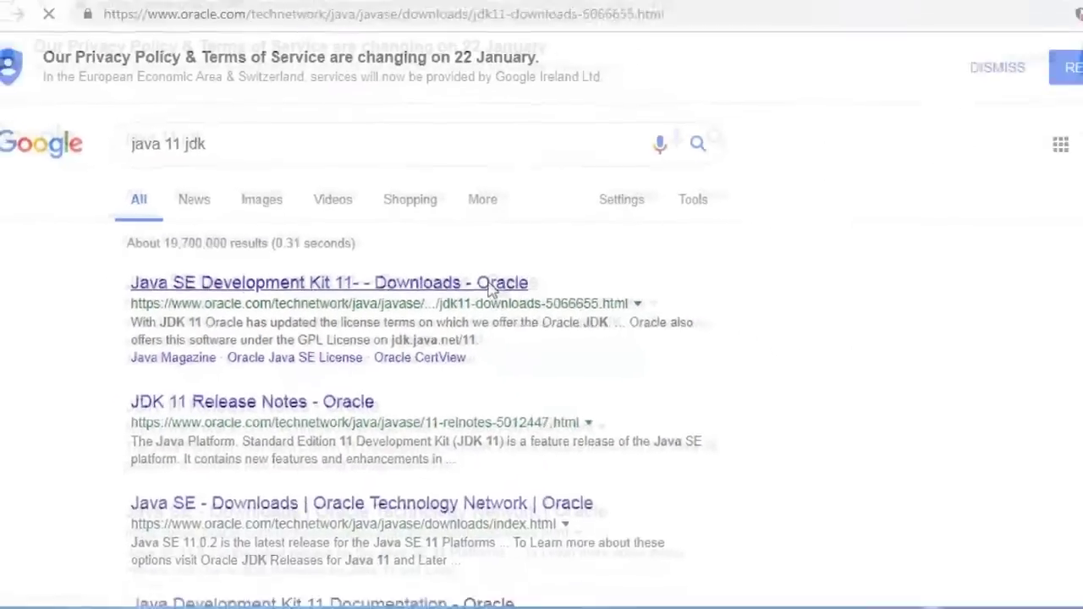
- Open Oracle's Java SE Development Kit 11 Downloads page from the search results and accept all cookies
click(655, 269)
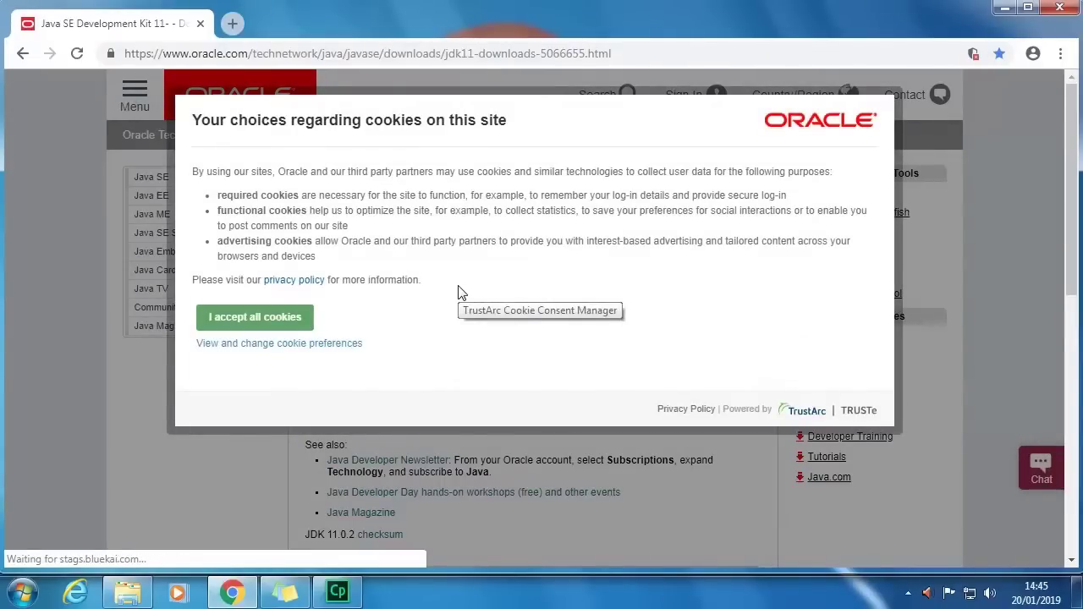
click(279, 318)
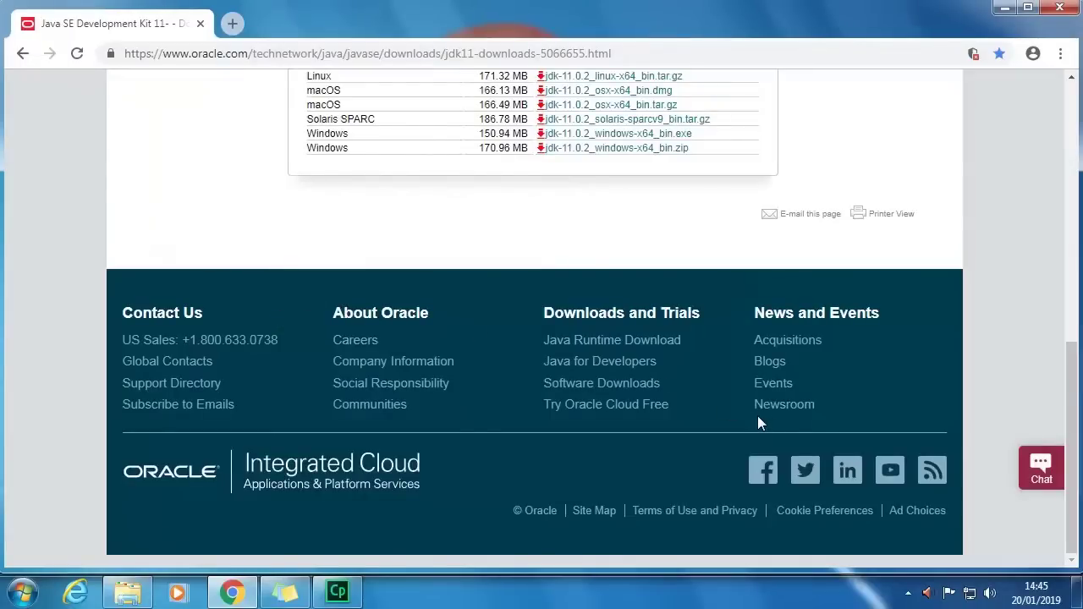
- Accept the license agreement for Java SE Development Kit 11.0.2 and download the Windows installer jdk-11.0.2_windows-x64_bin.exe
scroll(587, 288, up, 3)
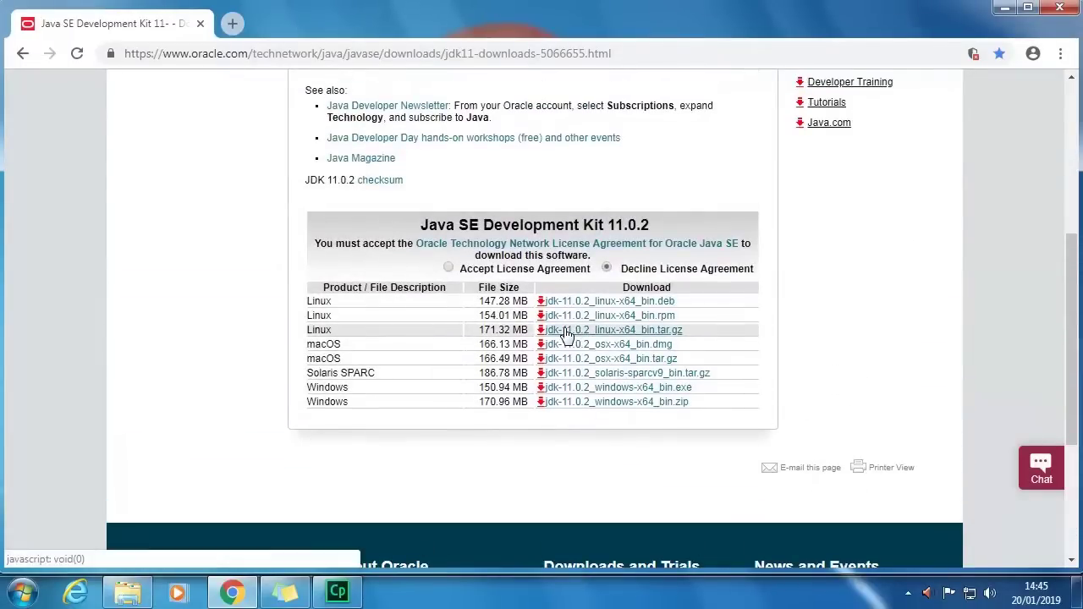
scroll(558, 321, up, 2)
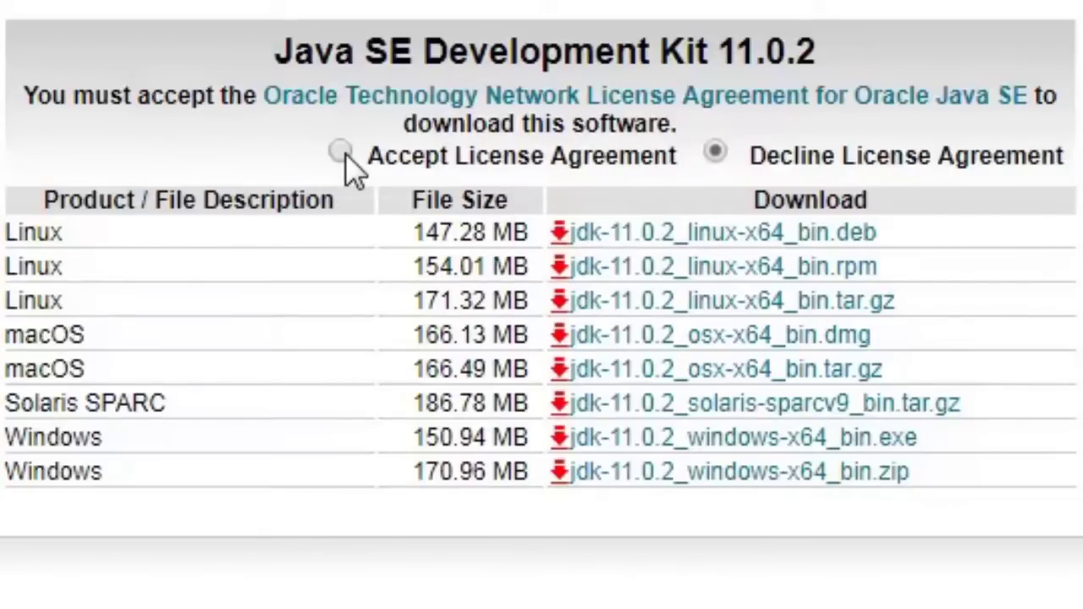
click(346, 159)
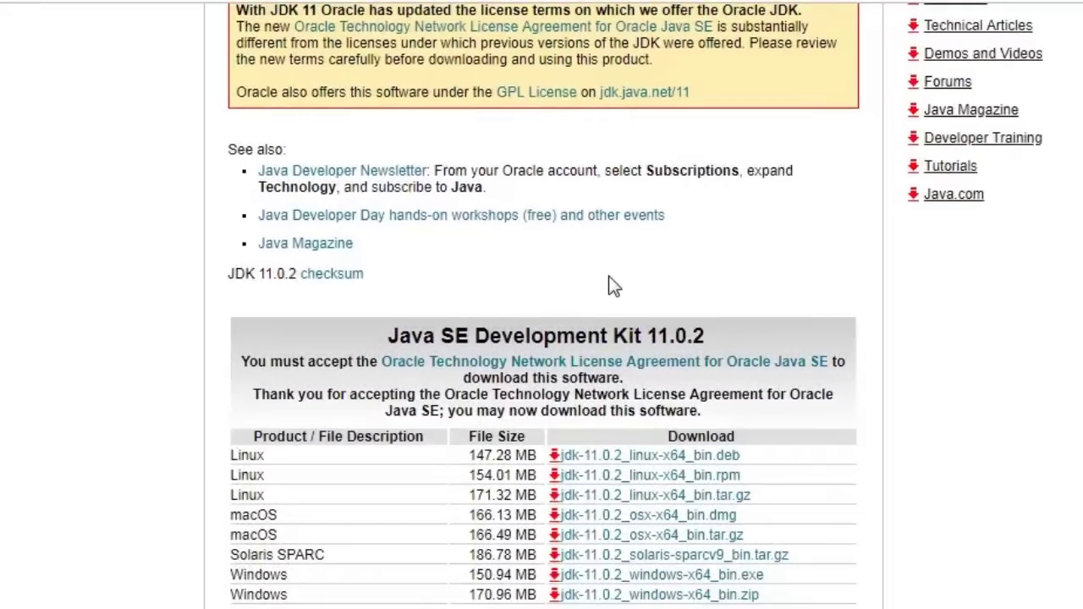
scroll(608, 276, down, 2)
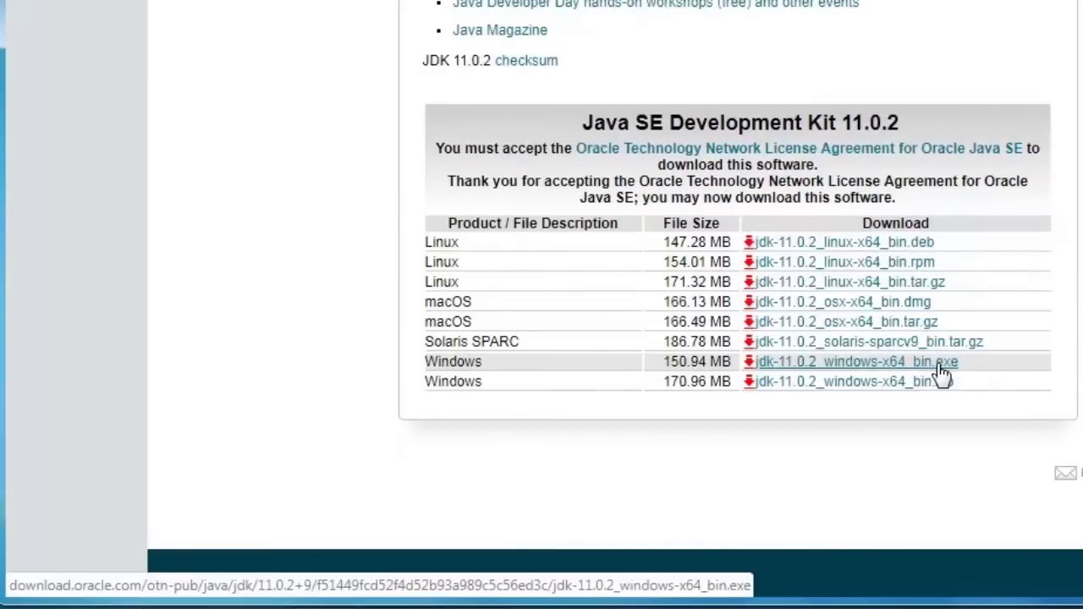
click(941, 365)
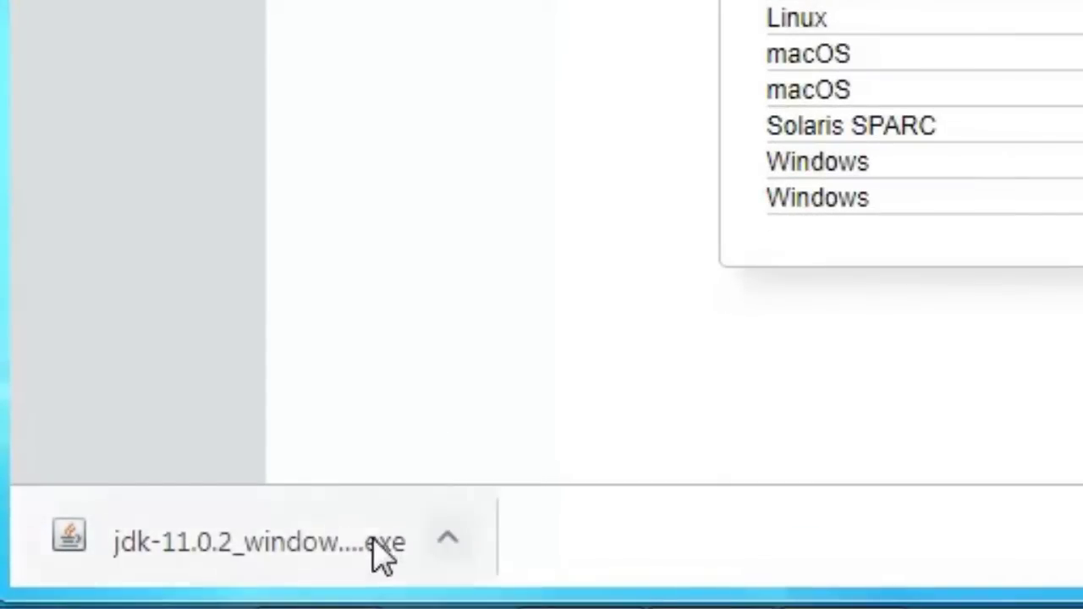
- Run the downloaded JDK 11.0.2 installer and install it with the default features into C:\Program Files\Java\jdk-11.0.2\
click(448, 541)
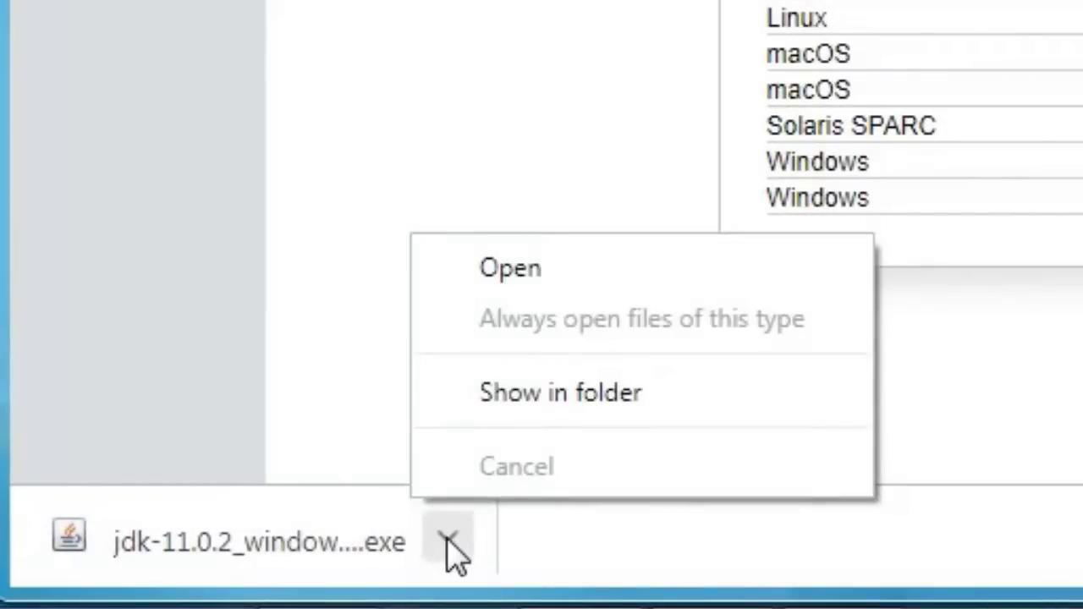
click(535, 265)
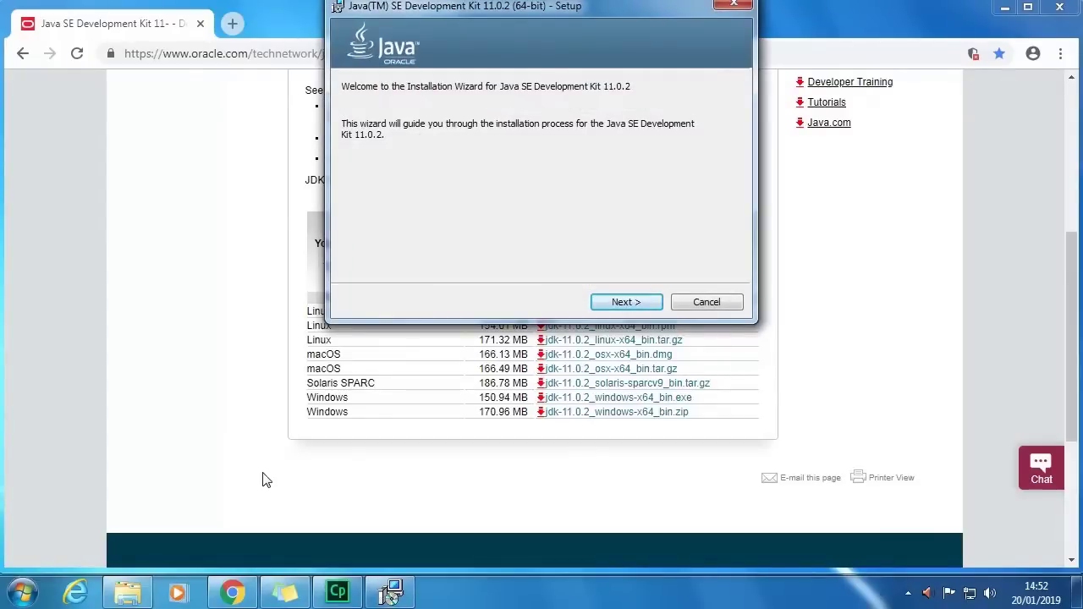
drag(590, 6, 593, 43)
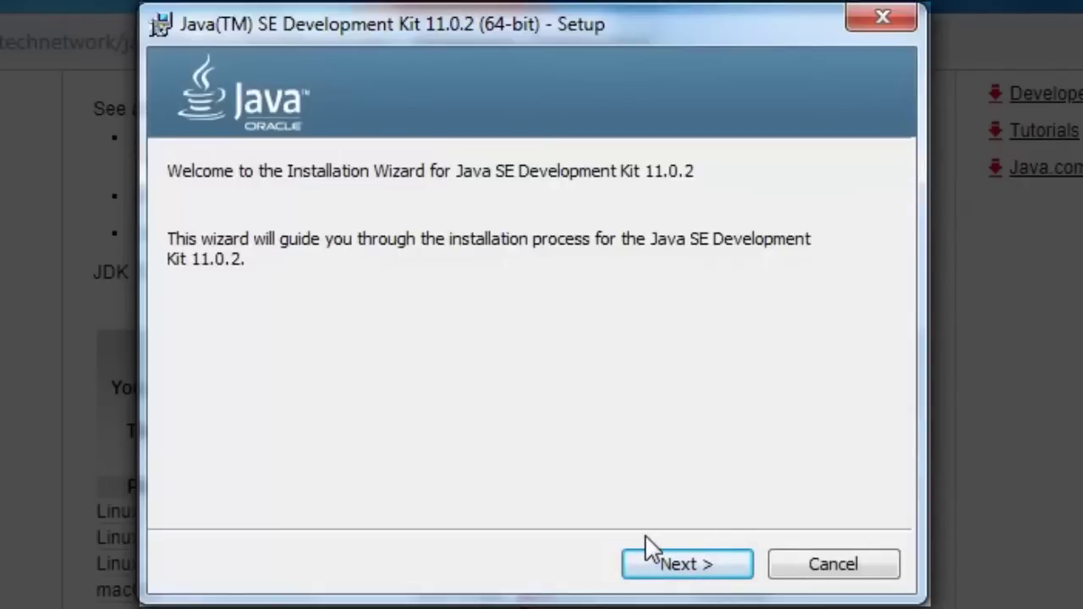
click(743, 565)
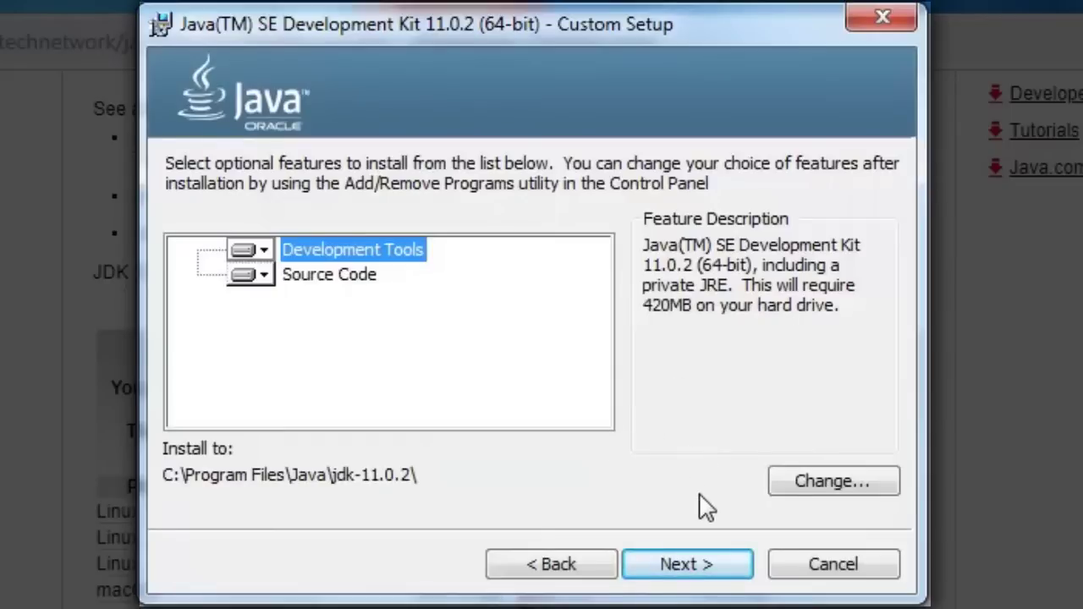
click(684, 569)
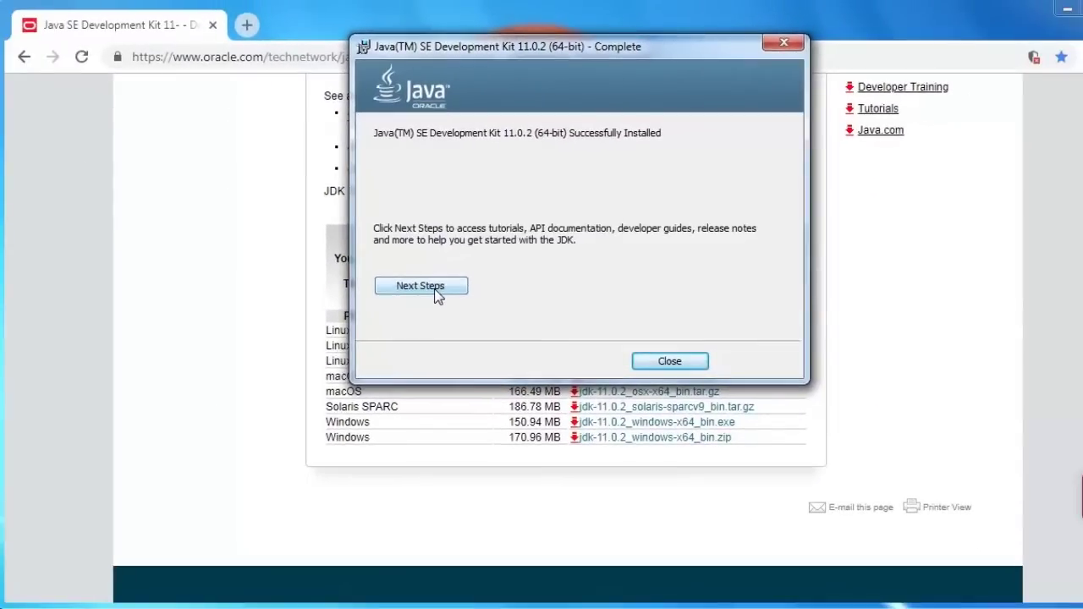
- Open the installer's Next Steps documentation and look over its sections, highlighting the API Documentation and Java Tutorials links
click(329, 390)
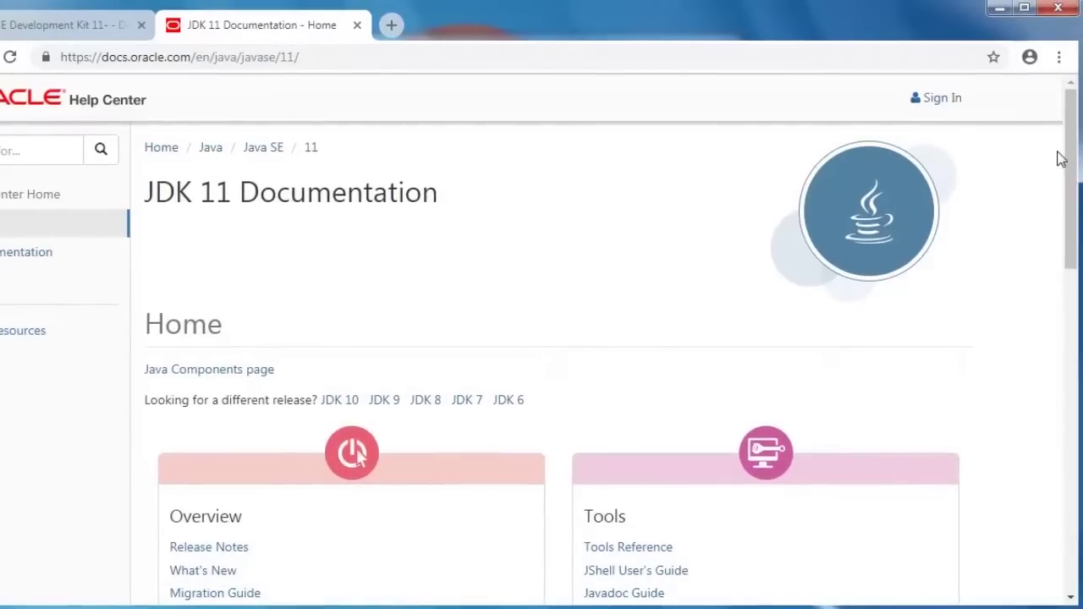
drag(1072, 140, 1076, 339)
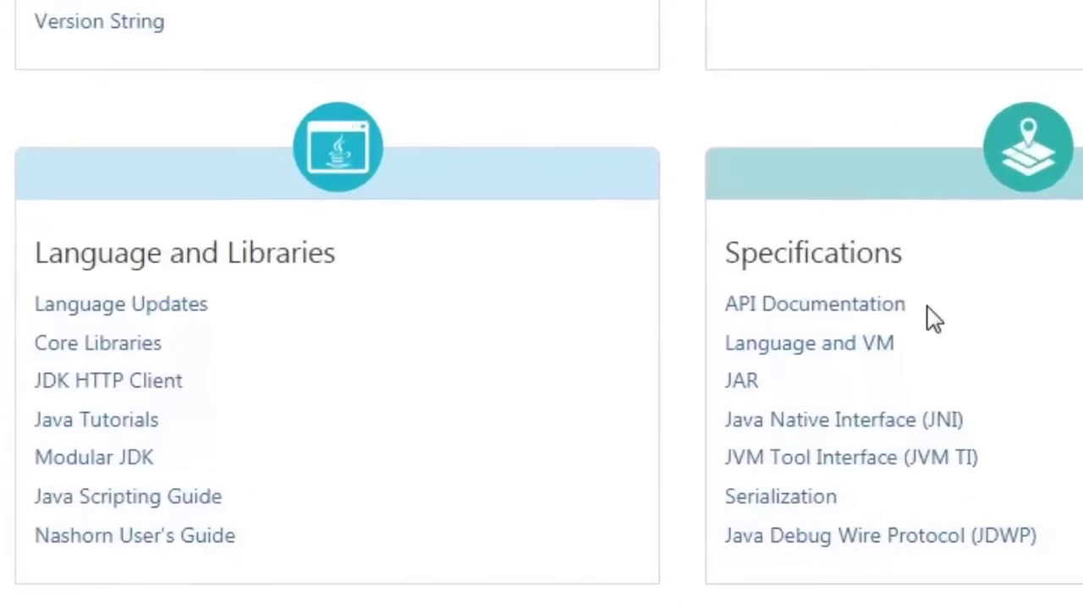
double_click(630, 257)
drag(797, 287, 726, 302)
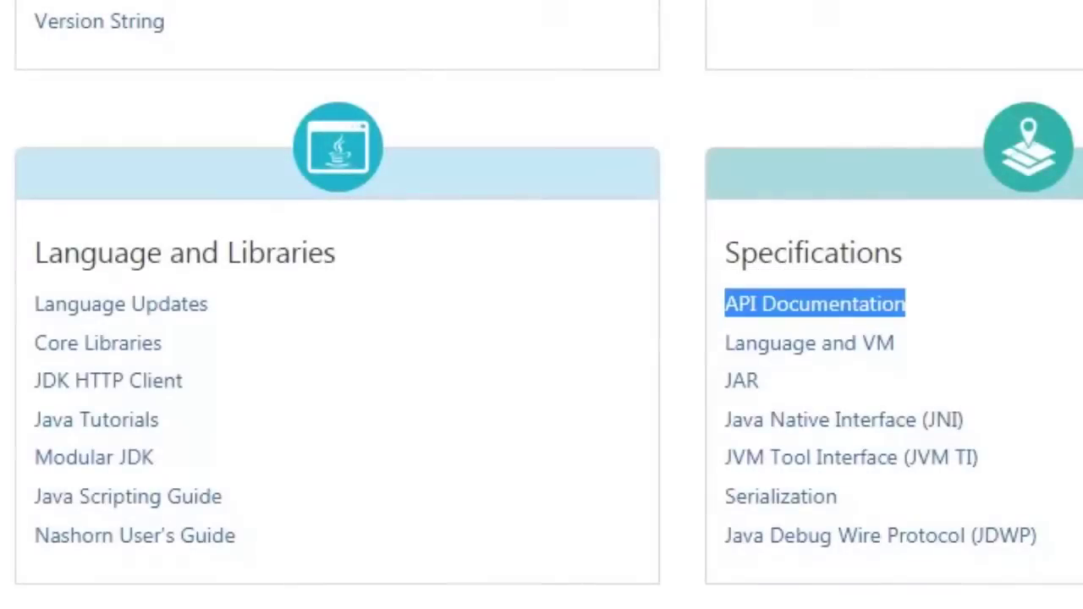
scroll(541, 305, up, 2)
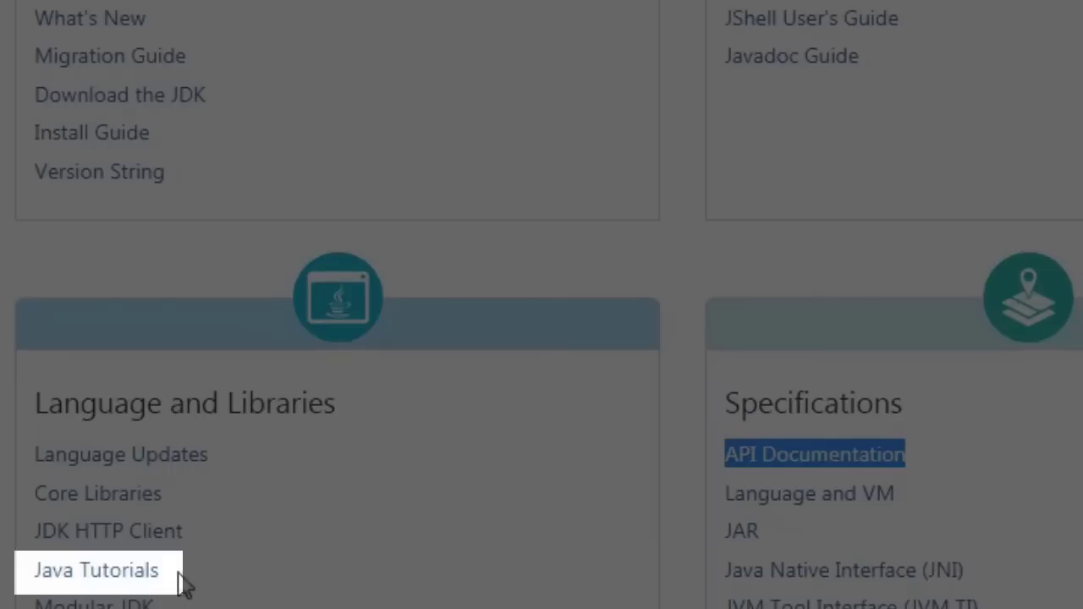
drag(169, 572, 40, 573)
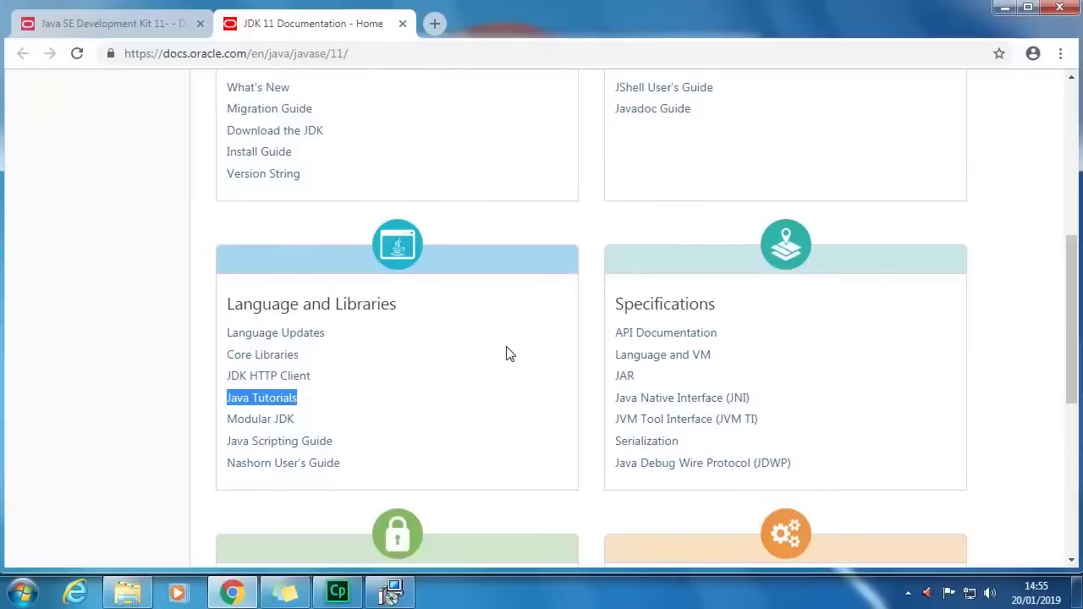
scroll(510, 353, up, 2)
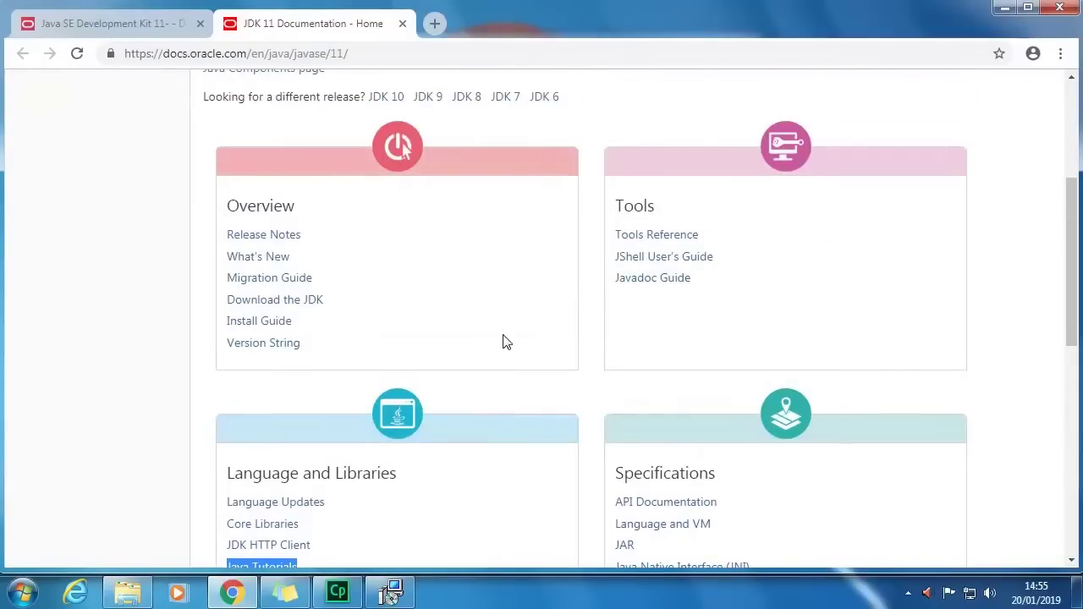
- Minimize the browser and close the completed JDK 11.0.2 setup wizard
click(1004, 8)
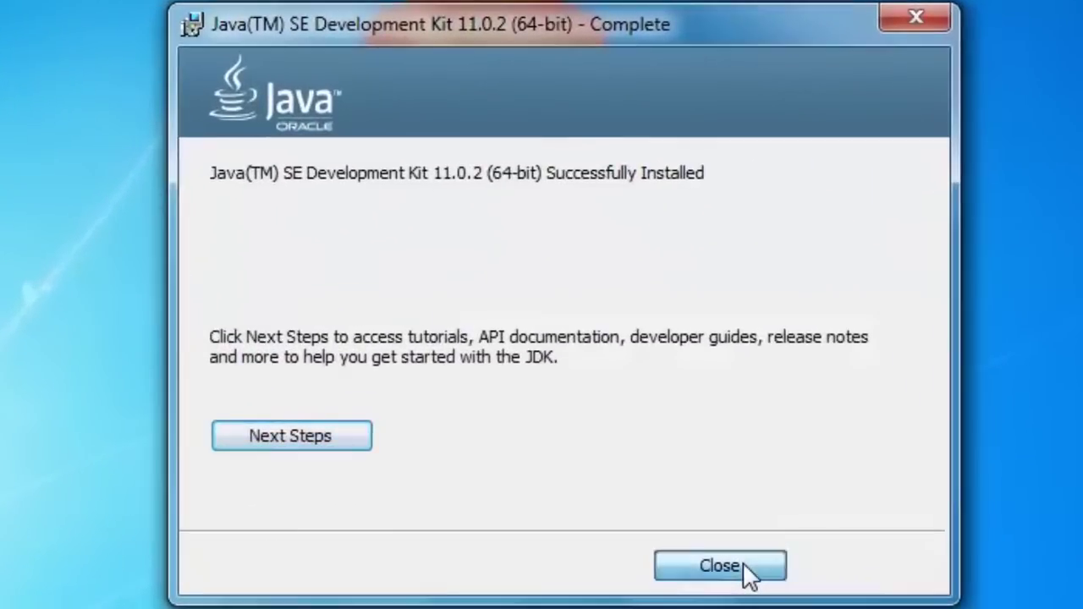
click(632, 345)
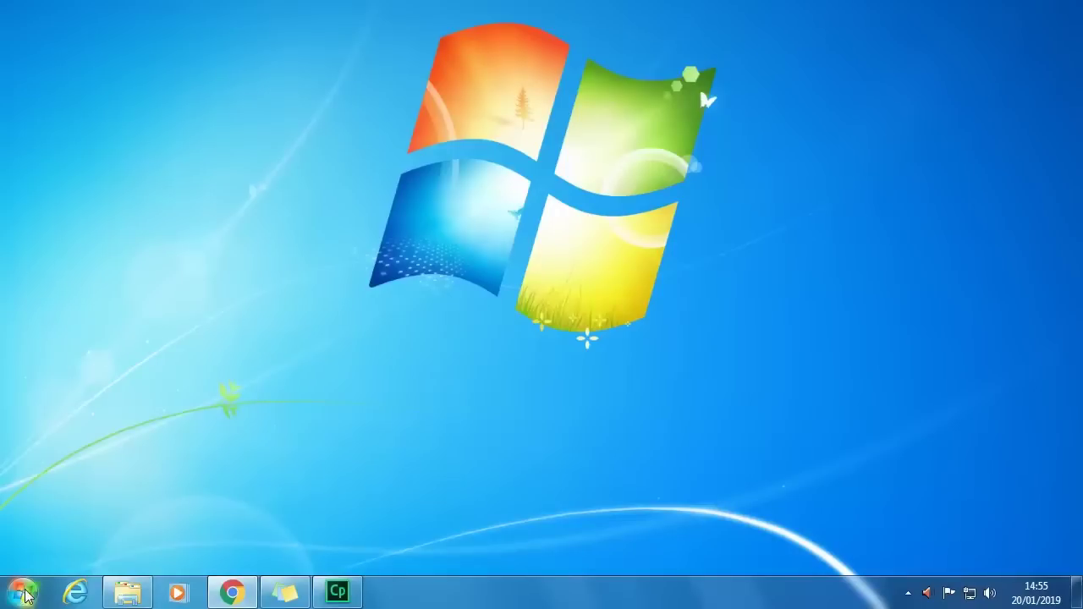
- Open a command prompt by running cmd from the Run dialog and execute the java command
click(23, 592)
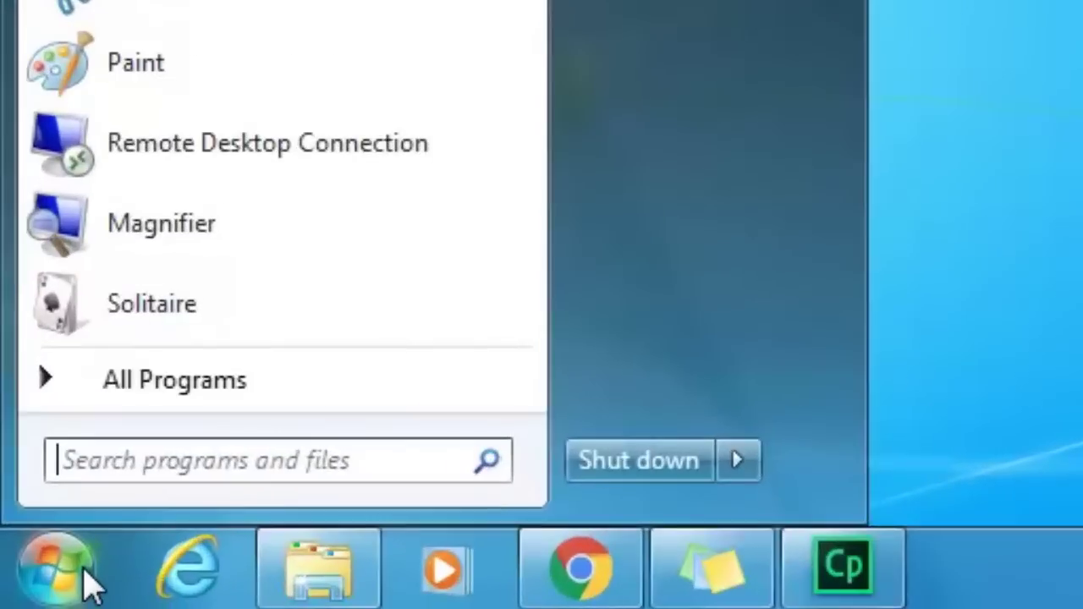
text(run)
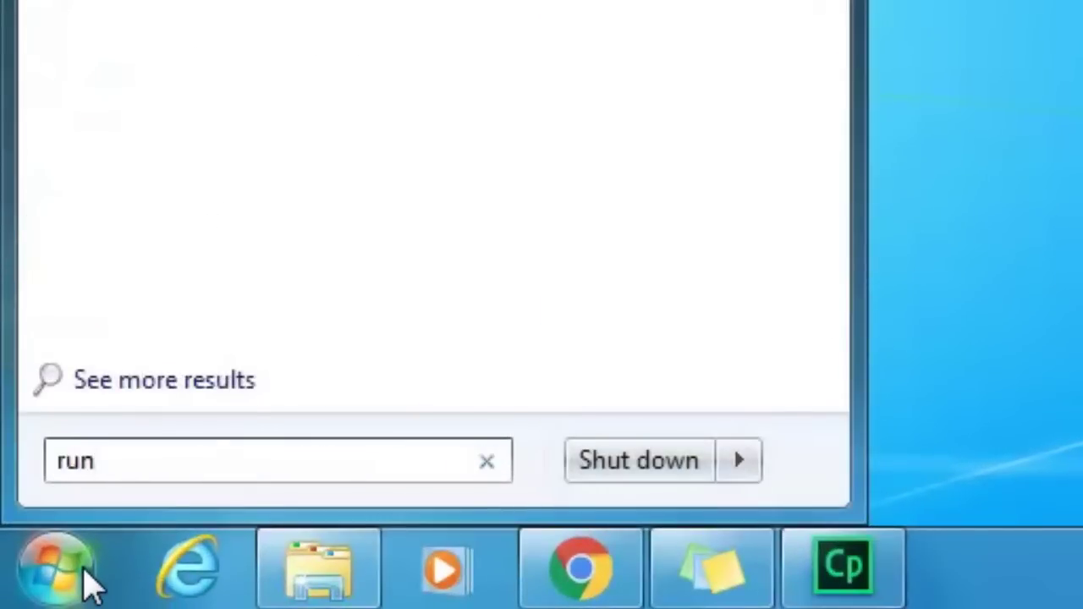
key(Return)
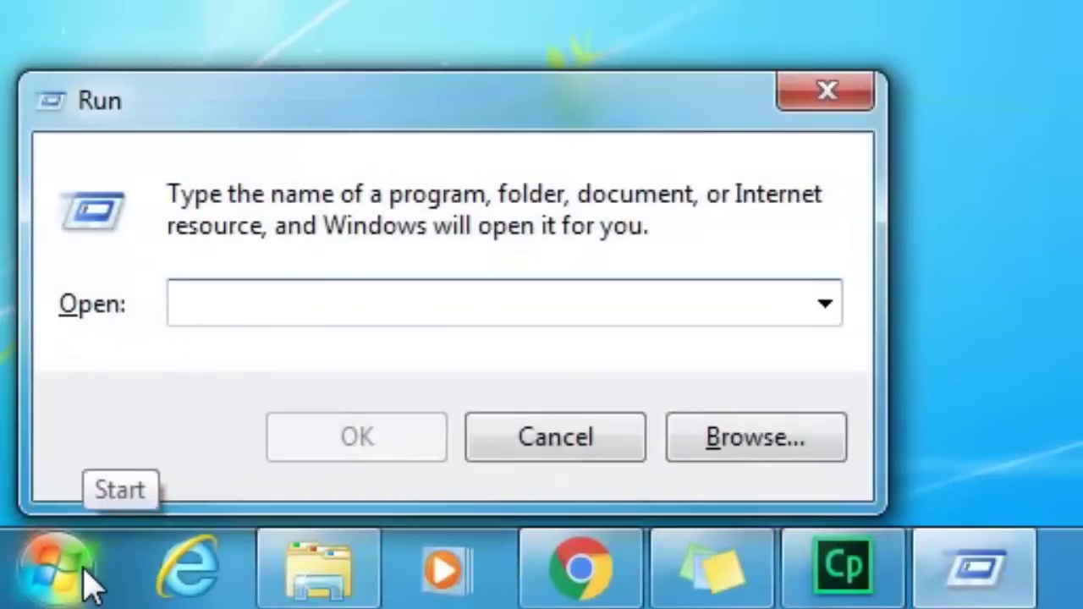
text(cmd)
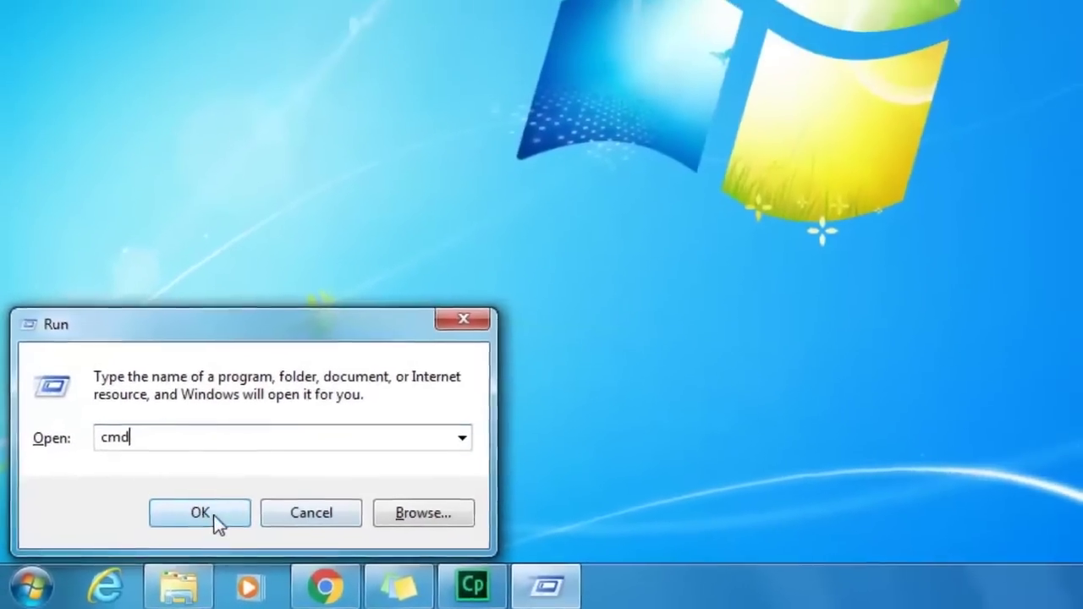
click(229, 498)
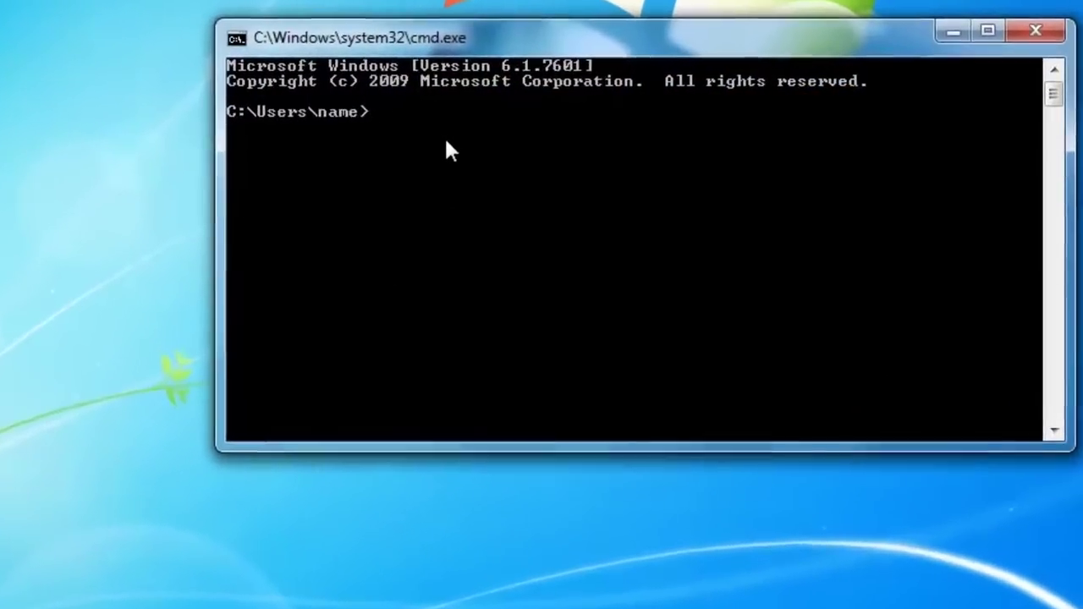
text(java)
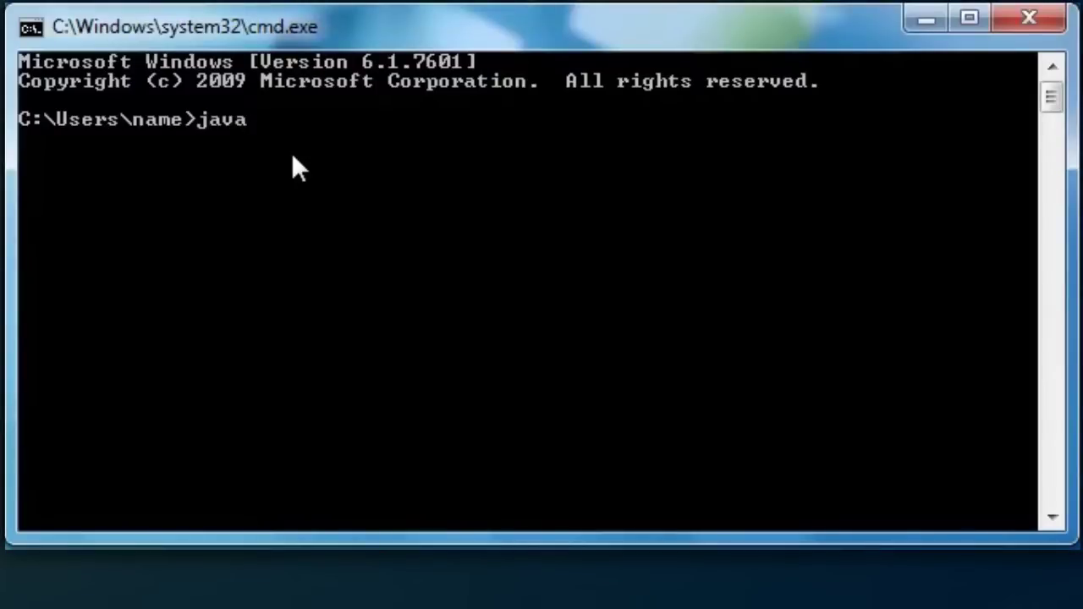
key(Return)
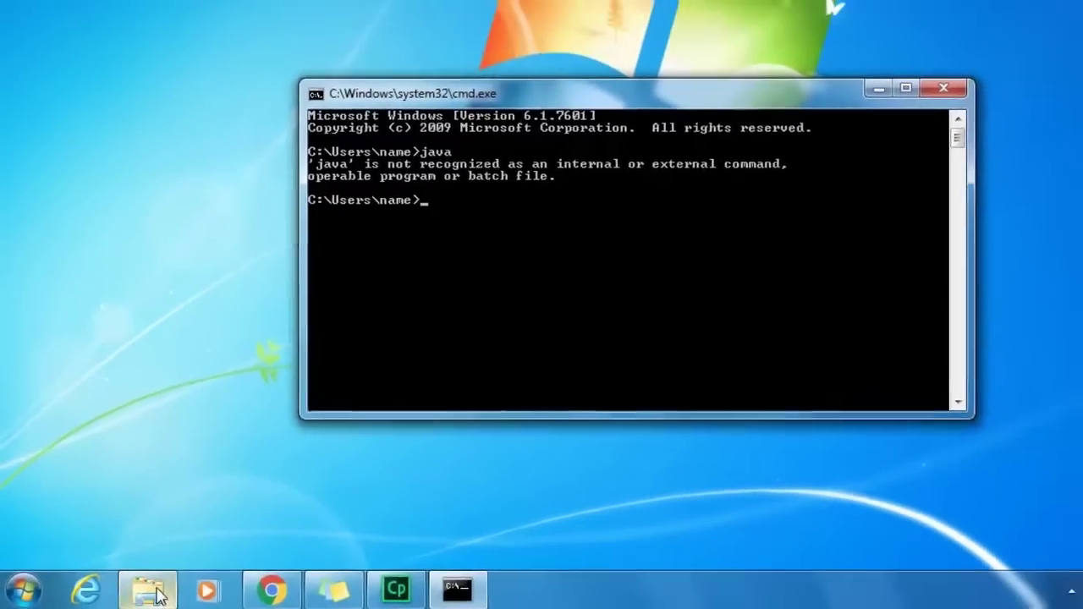
- Switch to Windows Explorer and open the folder C:\Program Files\Java\jdk-11.0.2\bin
mouse_move(164, 587)
click(131, 595)
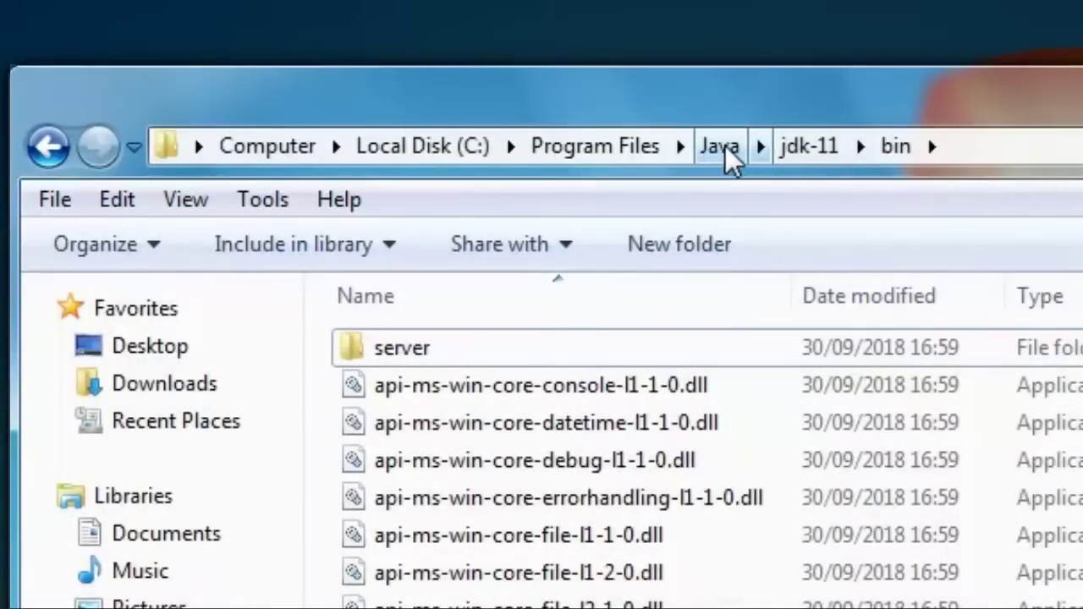
click(725, 146)
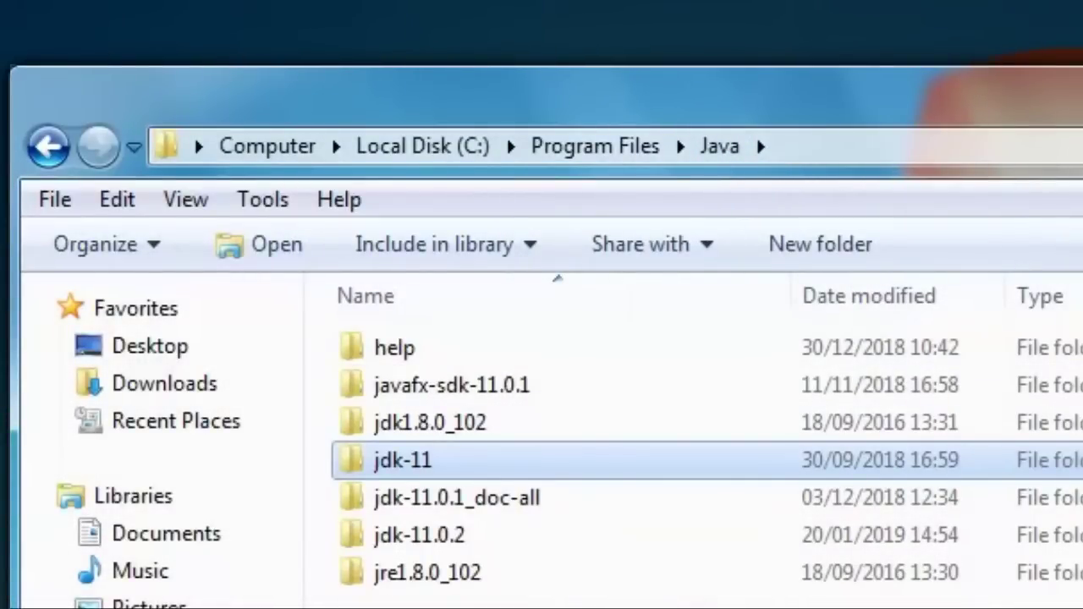
click(466, 535)
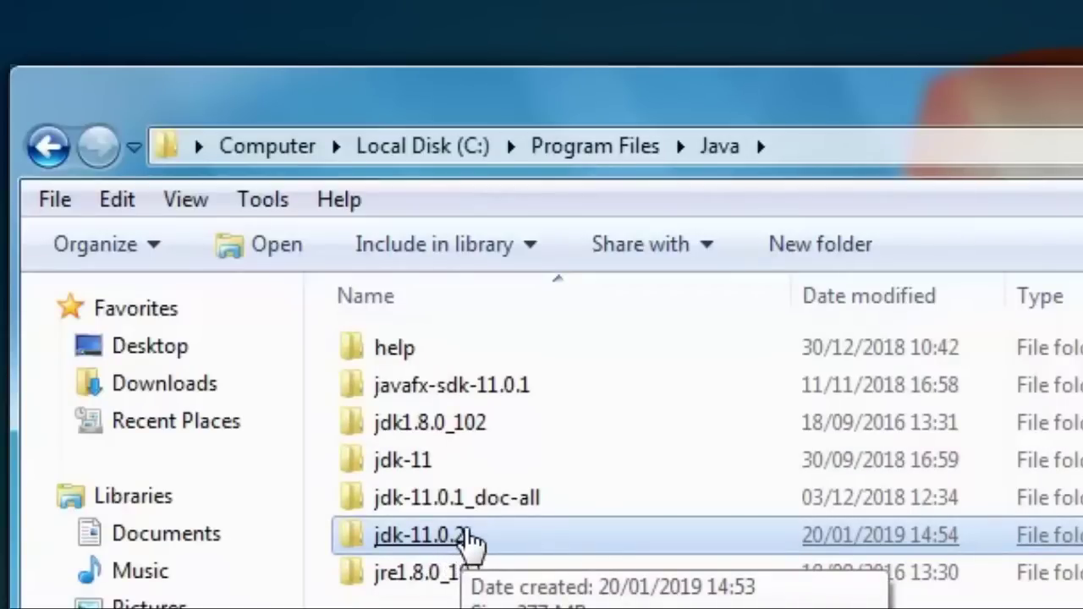
double_click(471, 544)
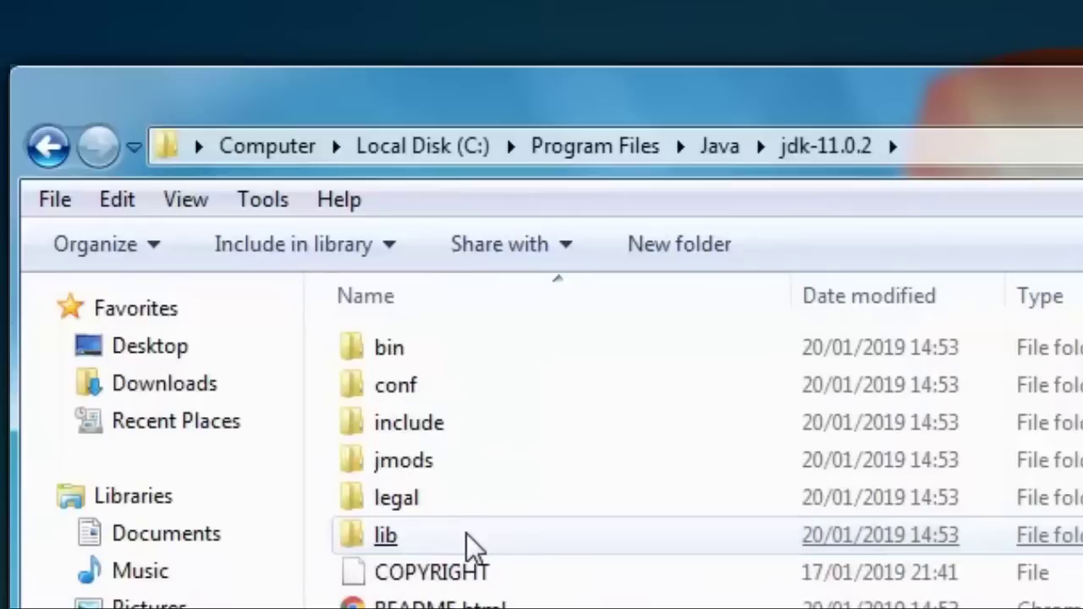
click(427, 364)
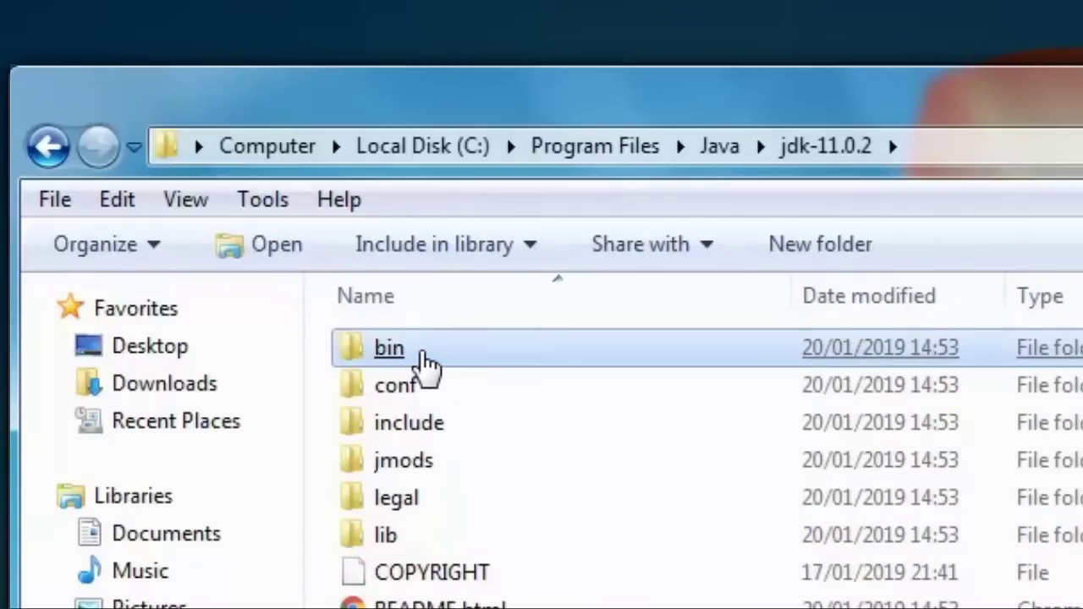
double_click(426, 362)
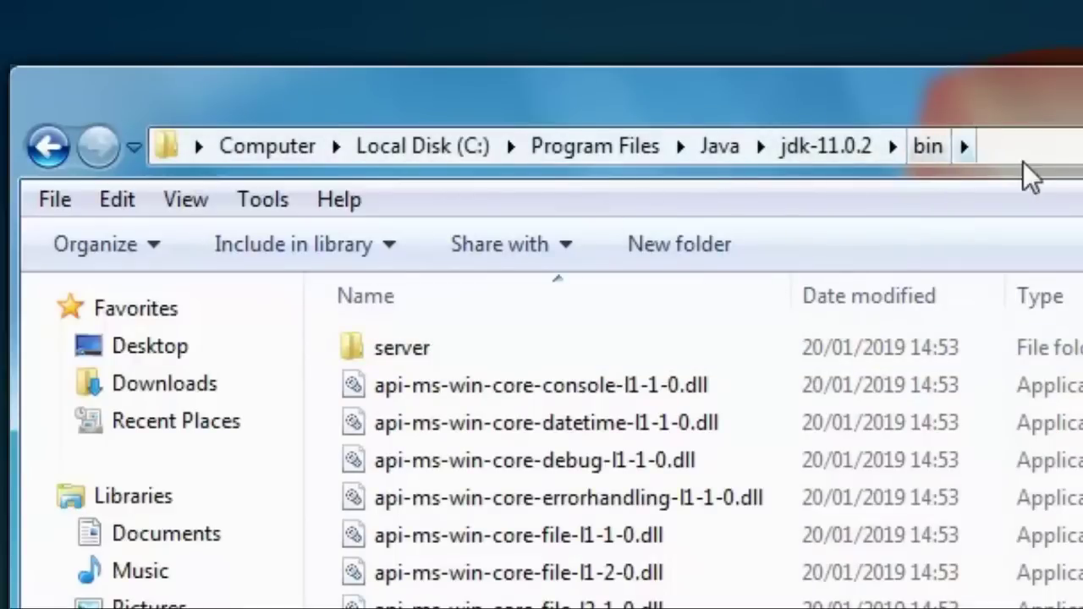
- Show the bin folder's full path as selected text and look through the folder for the Java executables
click(1051, 152)
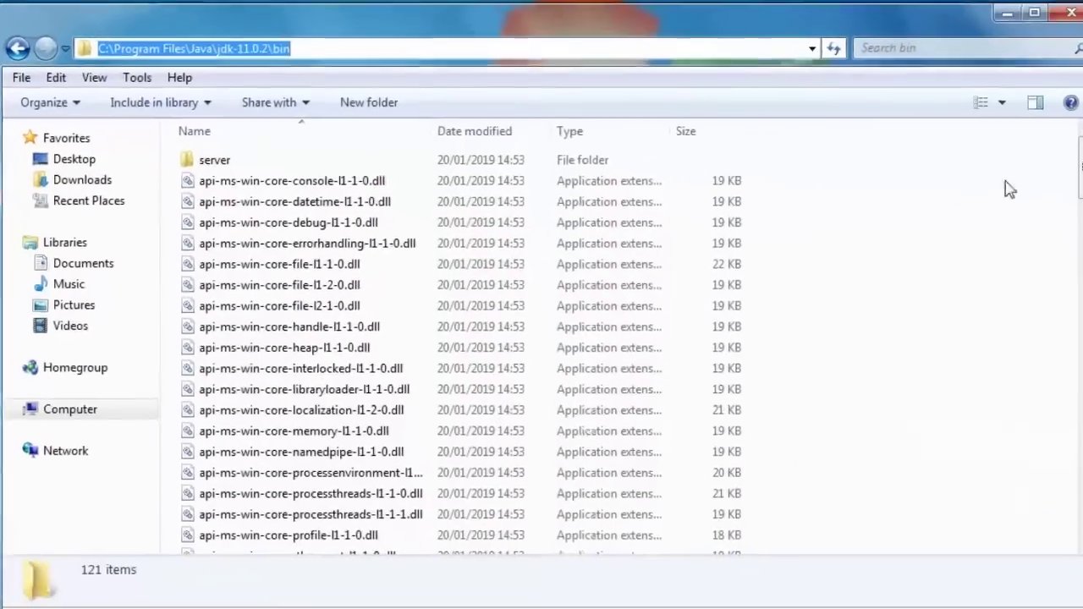
drag(1081, 172, 1053, 311)
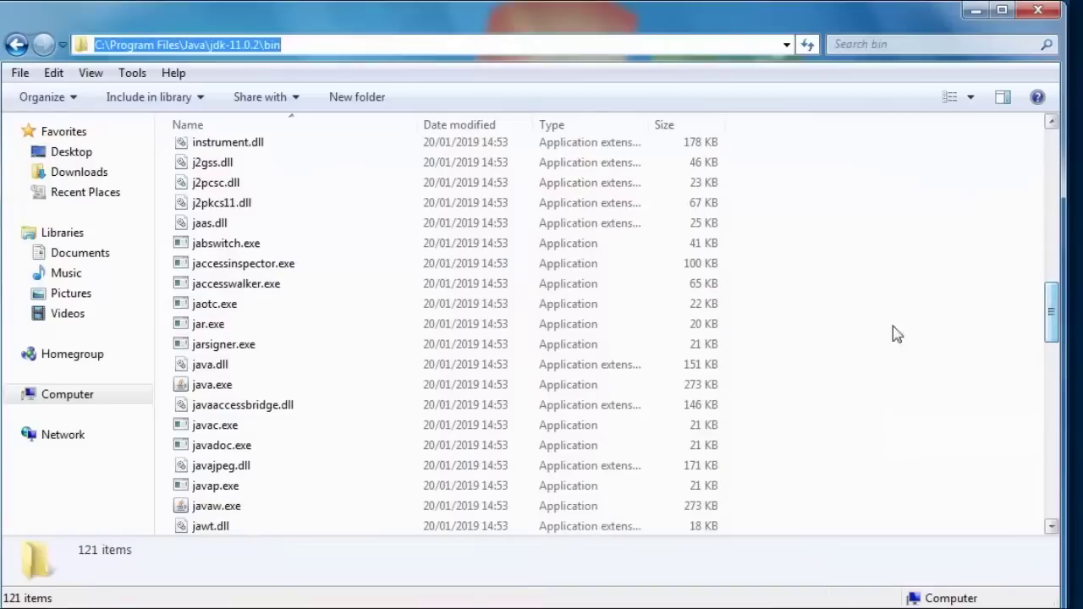
- Locate java.exe in the JDK's bin folder and copy the folder's full path, C:\Program Files\Java\jdk-11.0.2\bin
mouse_move(225, 387)
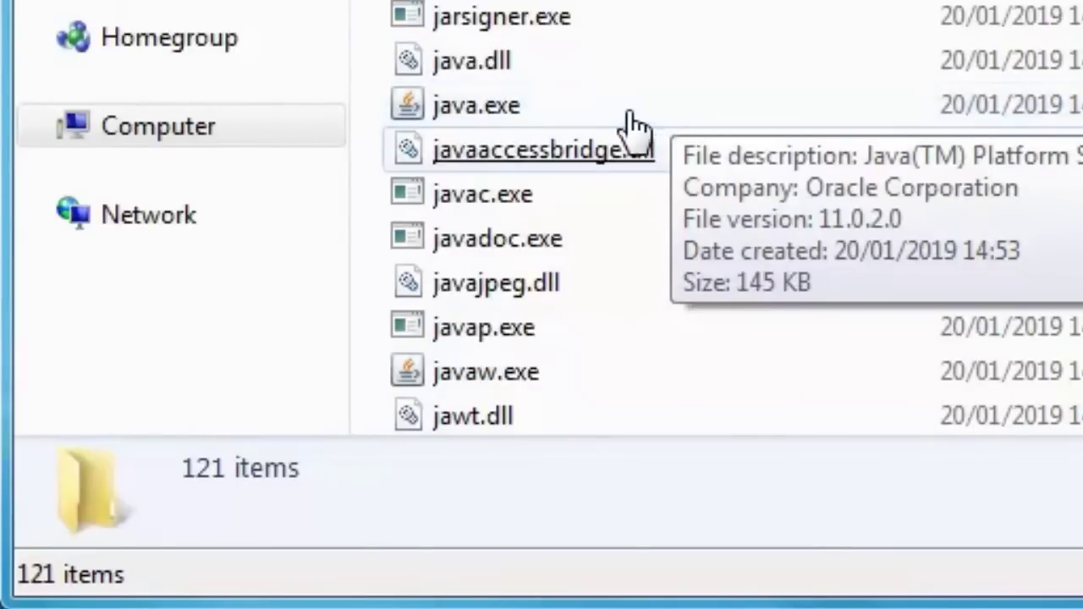
mouse_move(551, 208)
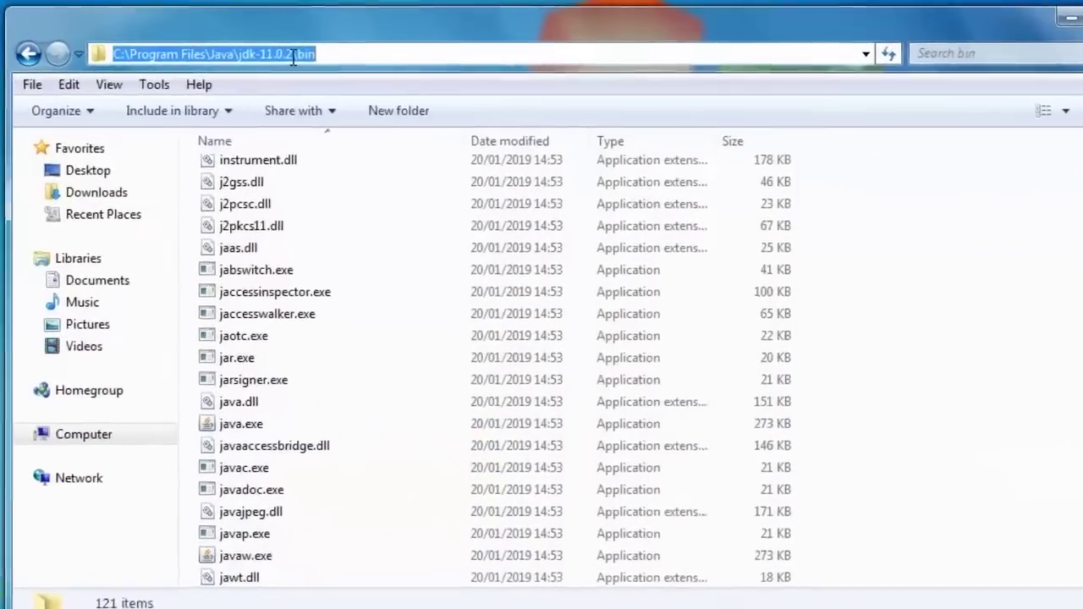
right_click(265, 51)
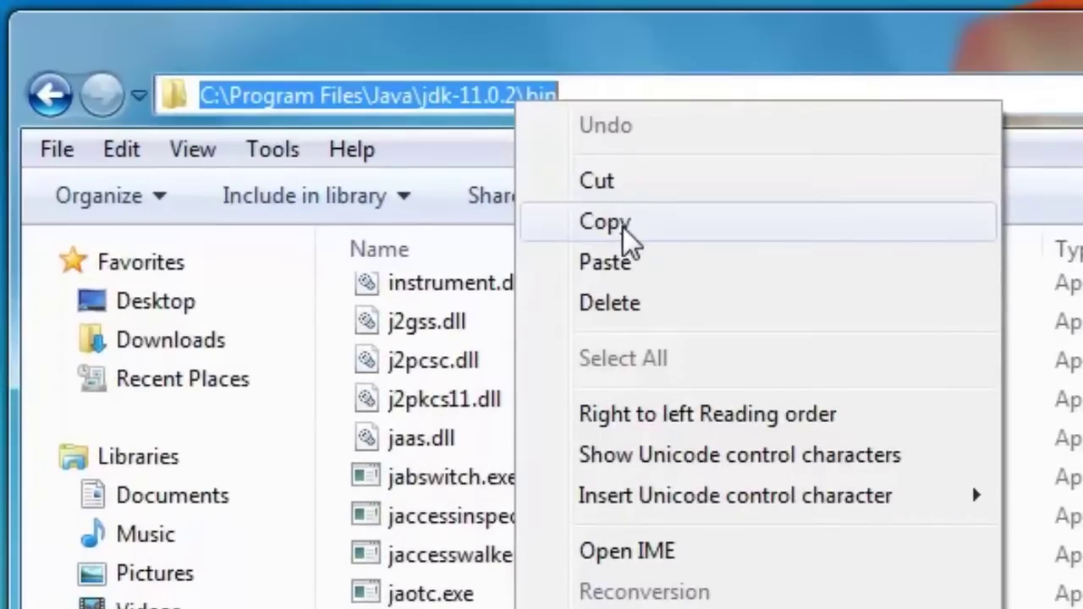
click(622, 224)
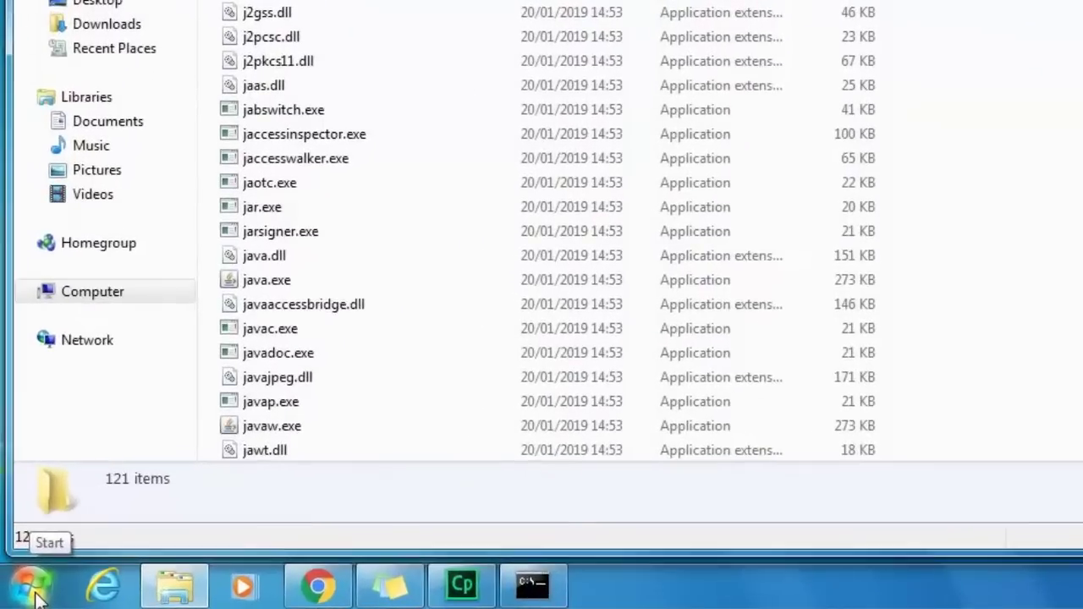
- Open the Environment Variables dialog through the computer's properties and the advanced system settings
click(24, 595)
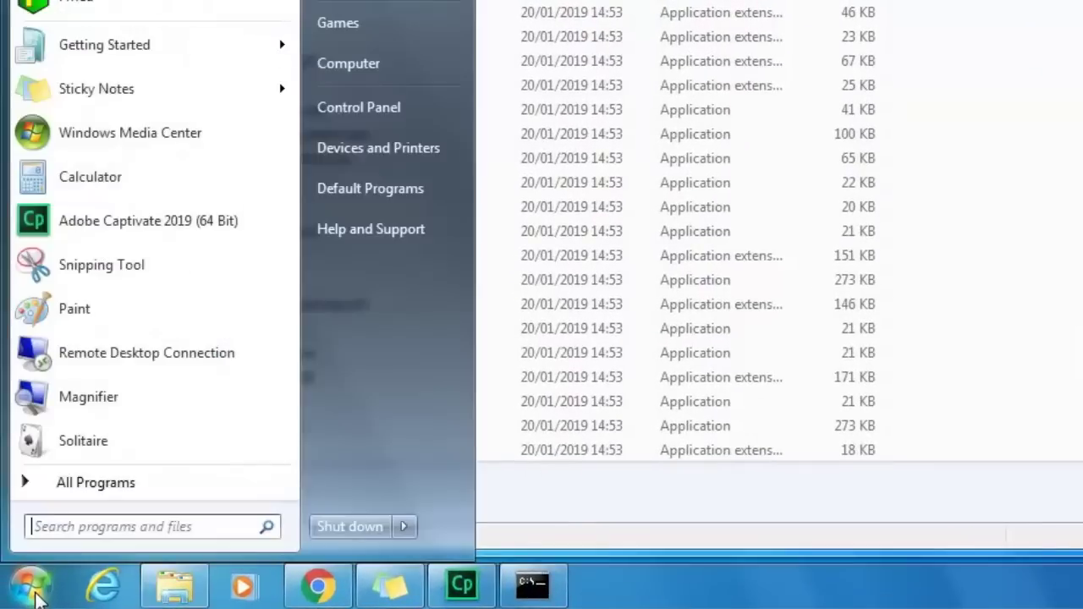
right_click(399, 61)
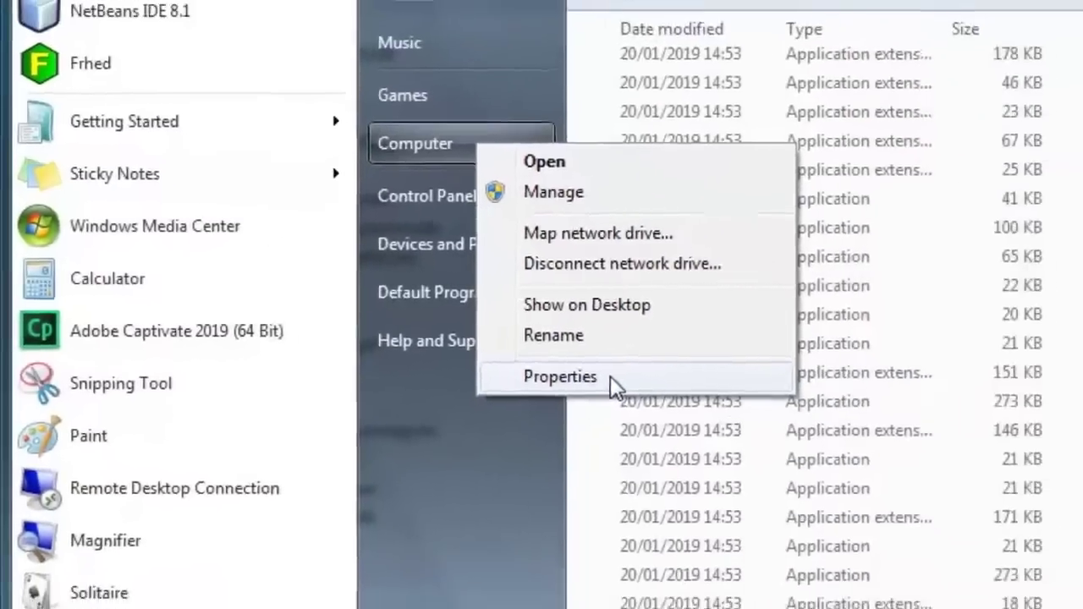
click(824, 420)
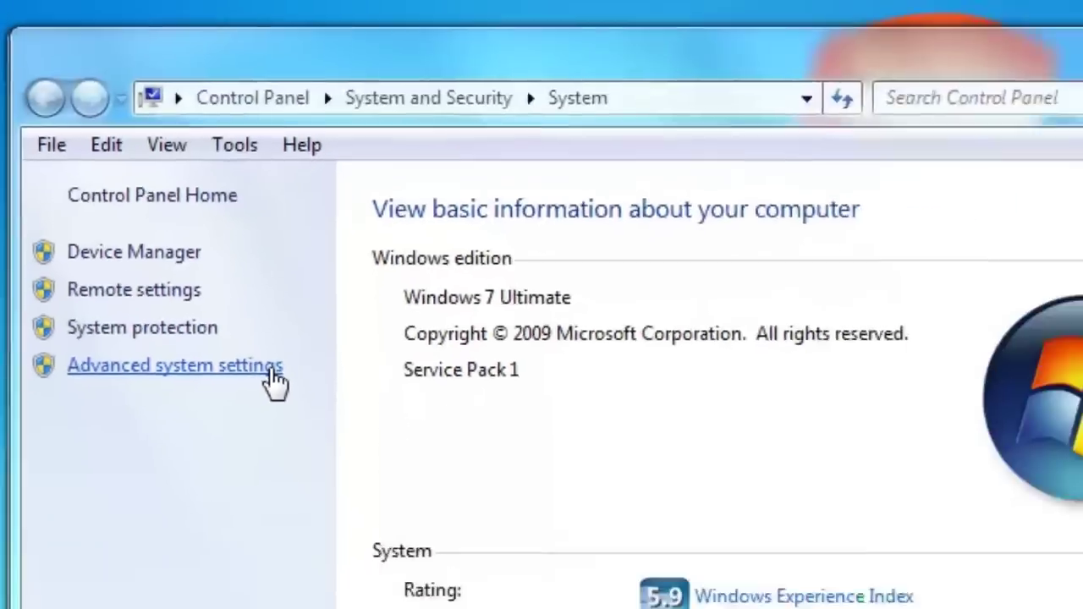
click(367, 476)
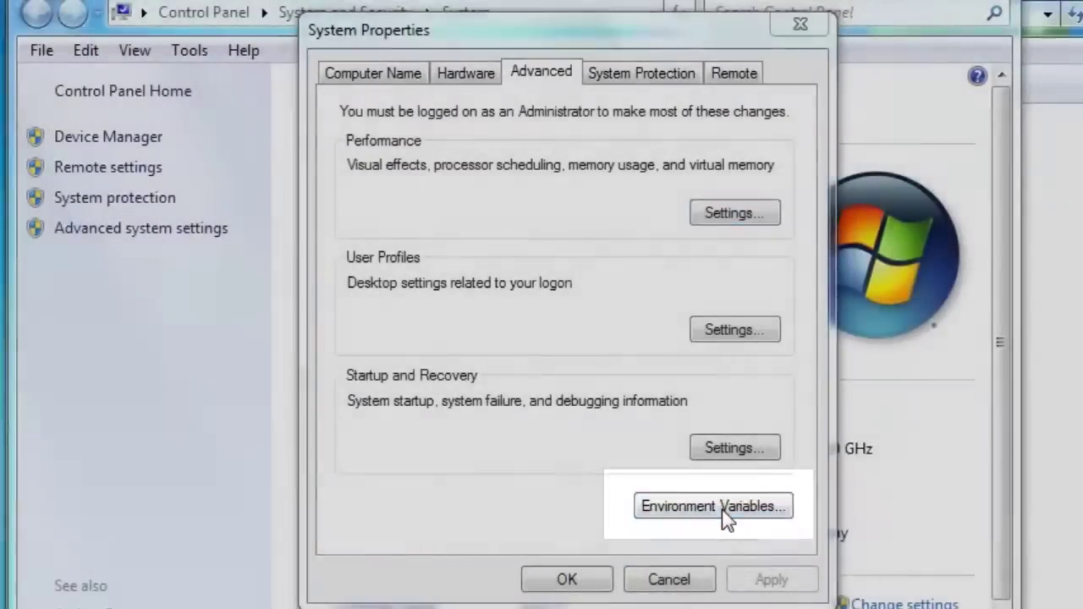
click(723, 510)
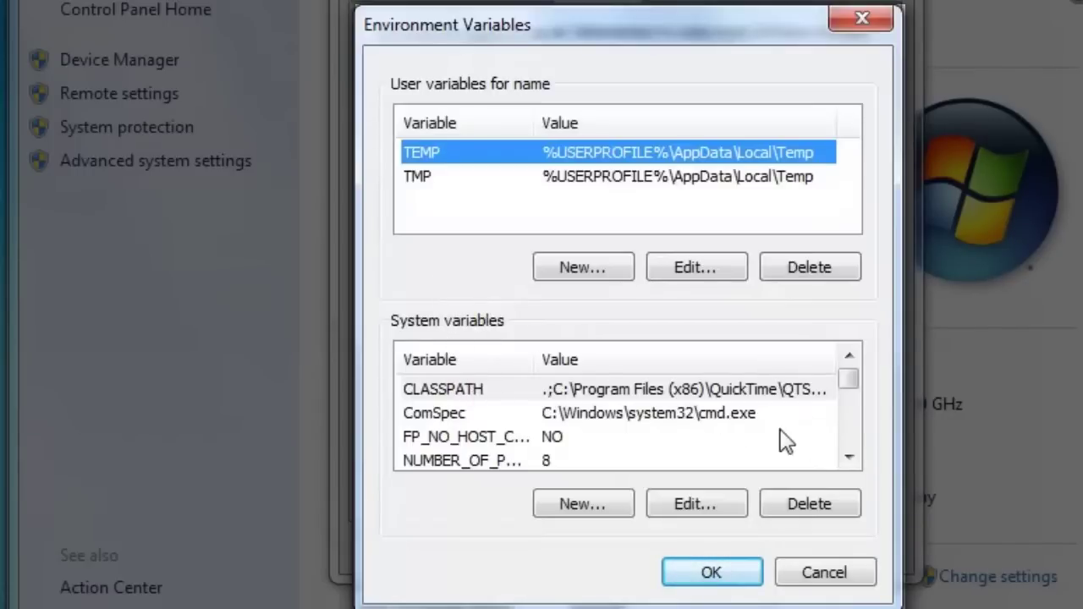
- Insert C:\Program Files\Java\jdk-11.0.2\bin; at the start of the system variable Path and save the change through all open dialogs
click(852, 460)
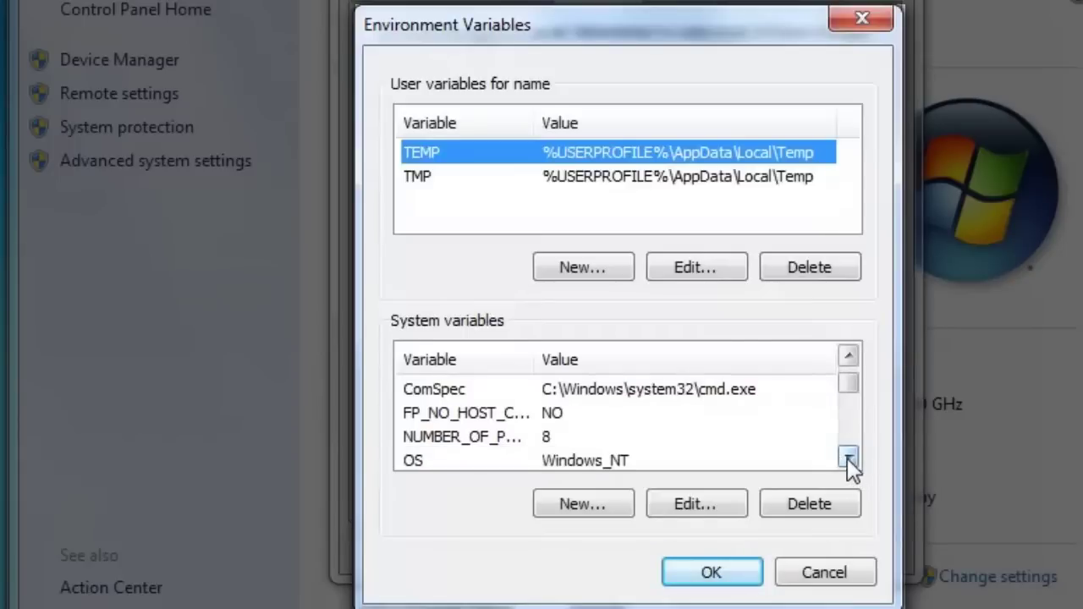
click(847, 458)
click(848, 458)
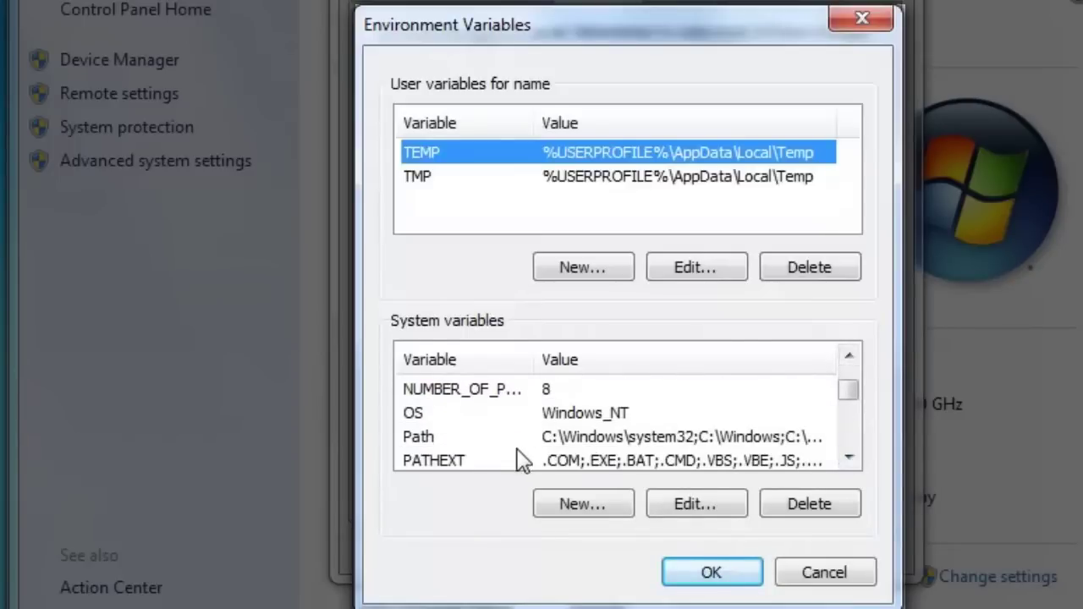
click(487, 438)
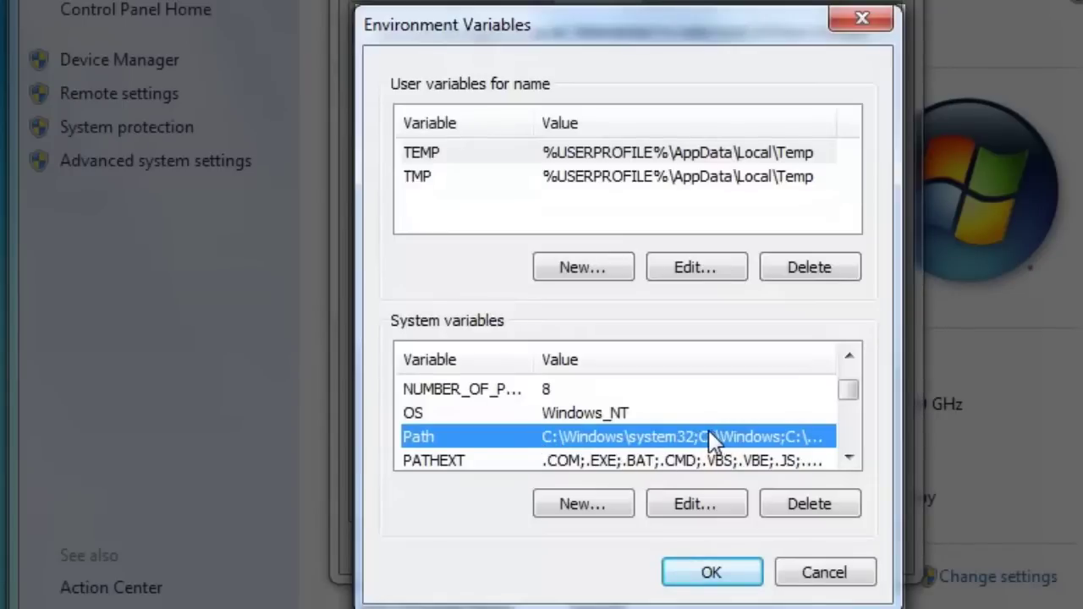
click(725, 501)
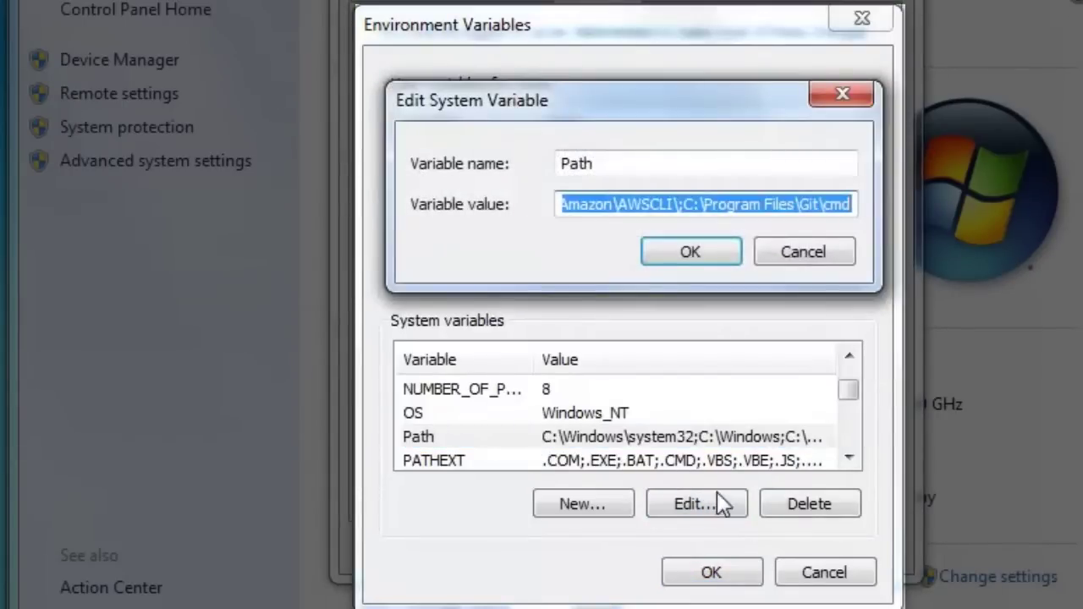
click(573, 209)
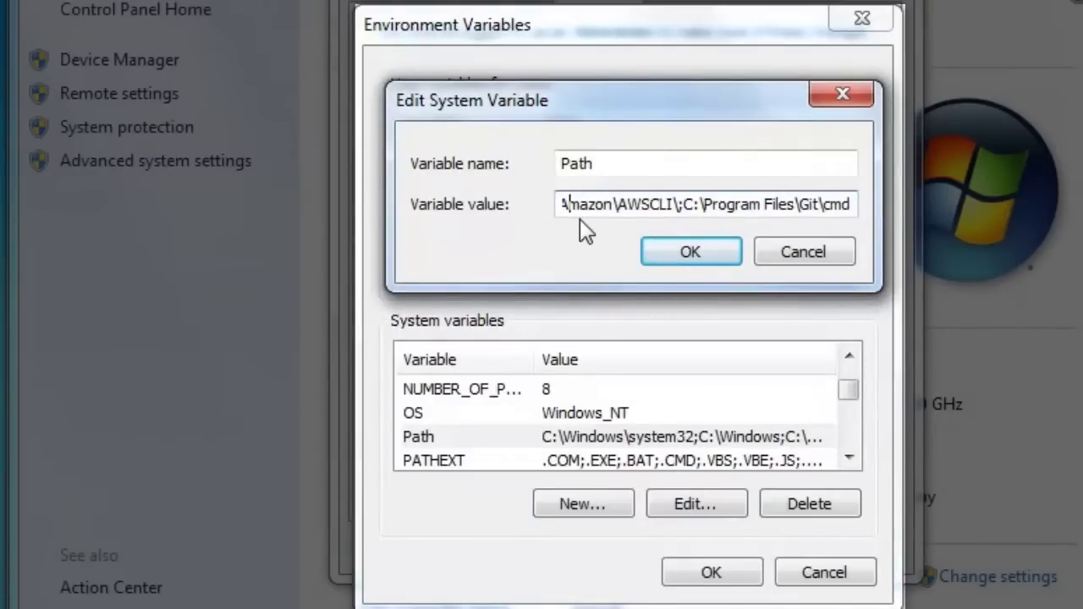
key(Home)
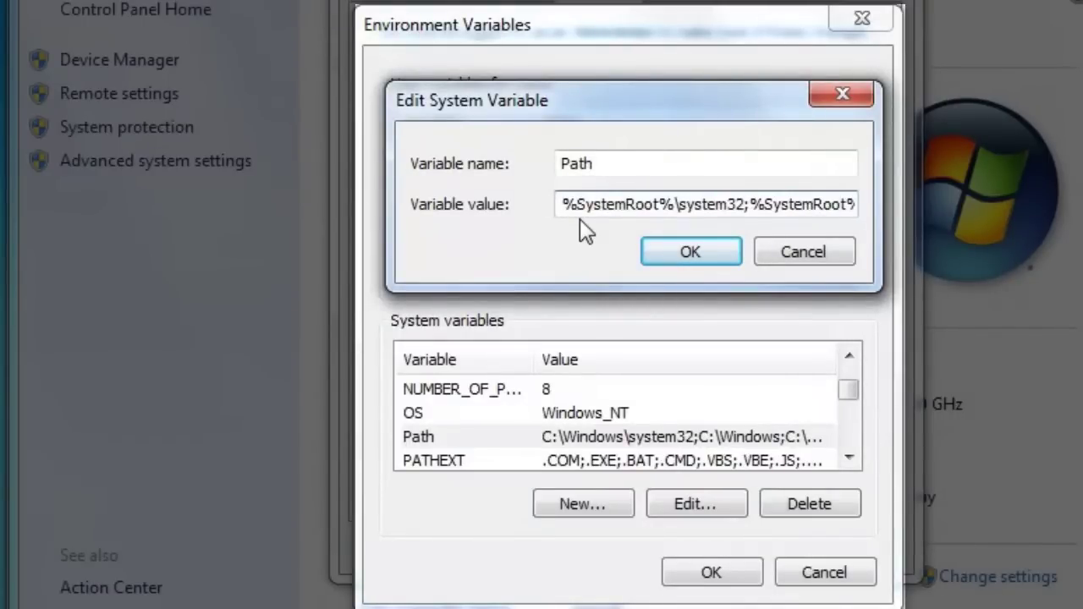
text(C:\Program Files\Java\jdk-11.0.2\bin)
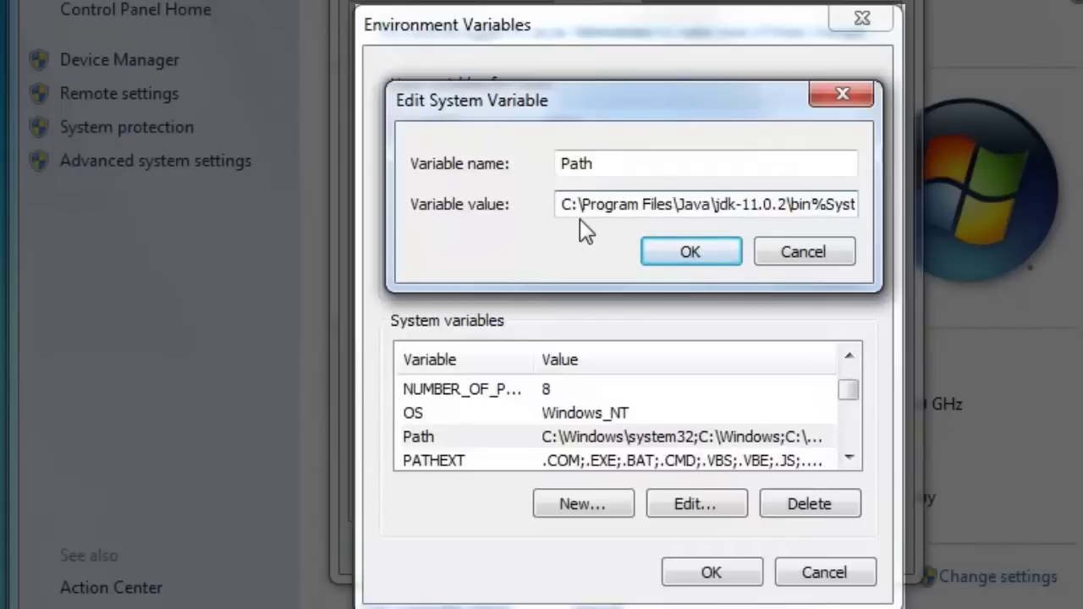
text(;)
drag(817, 204, 562, 203)
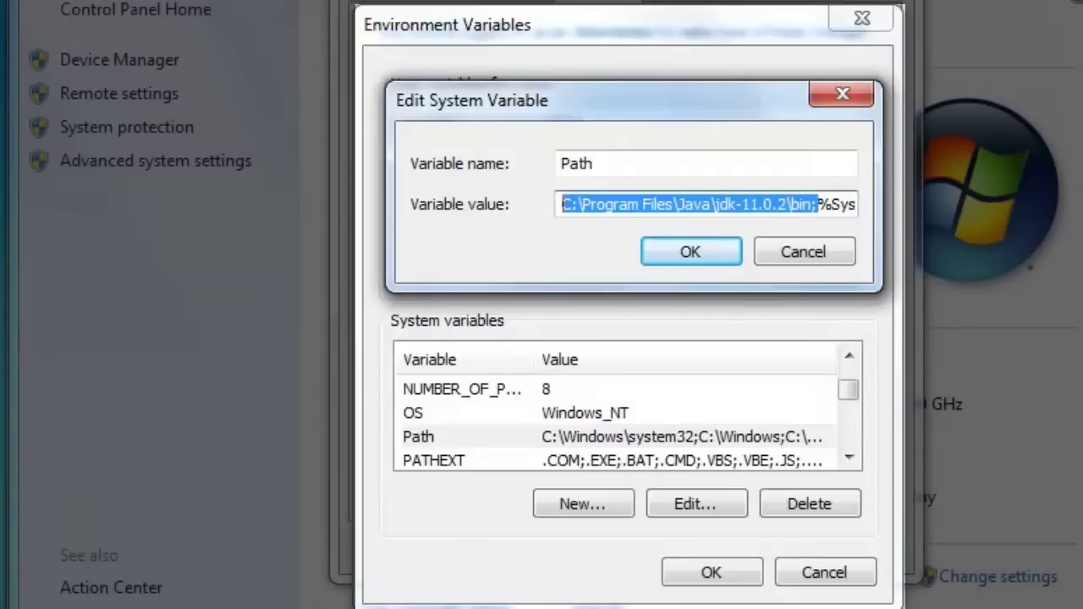
click(713, 257)
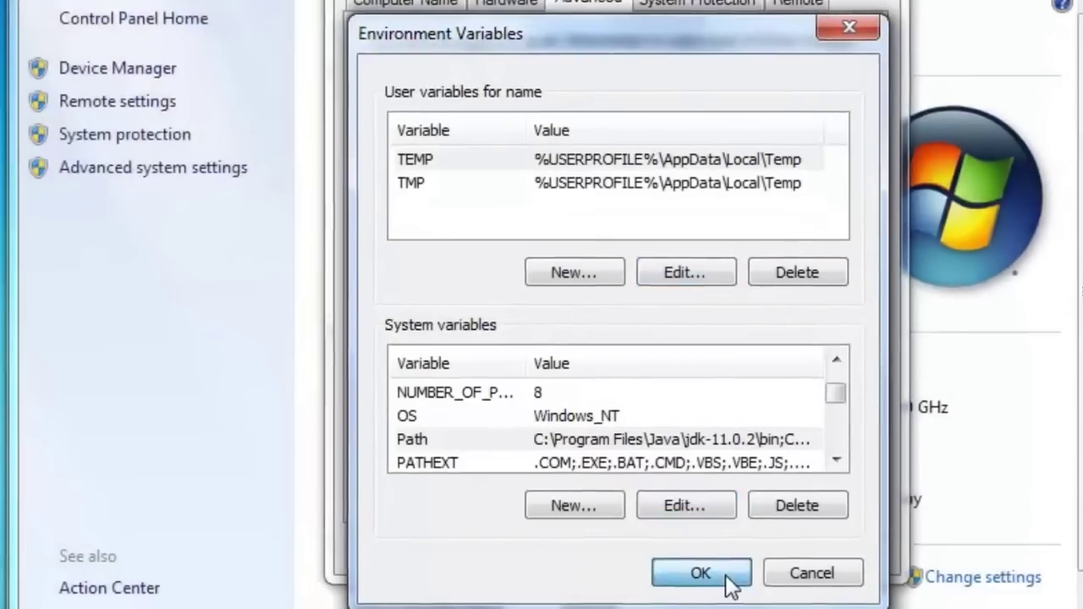
click(734, 578)
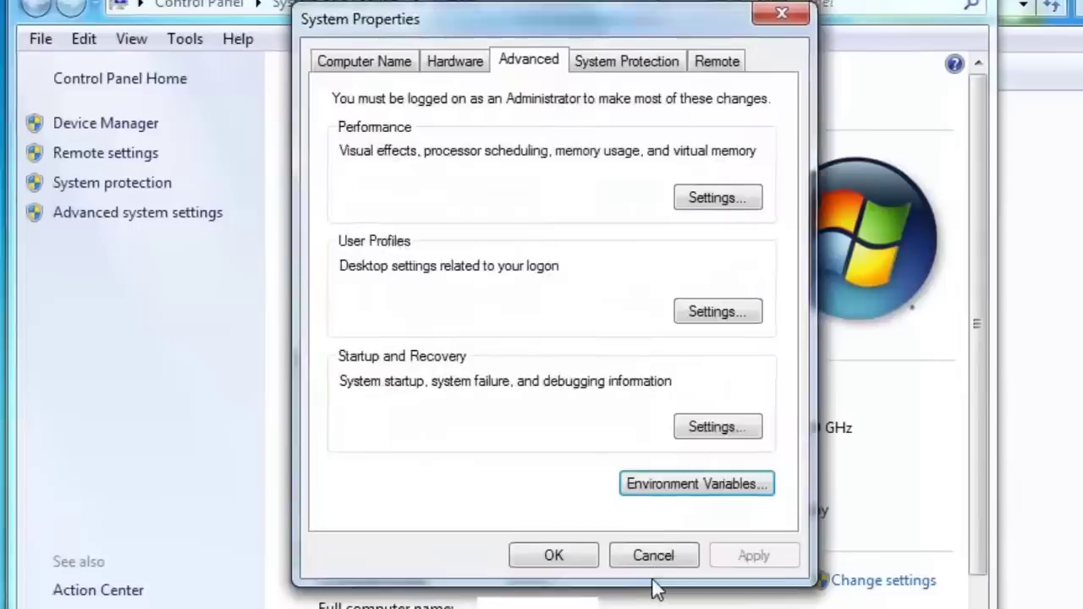
click(546, 558)
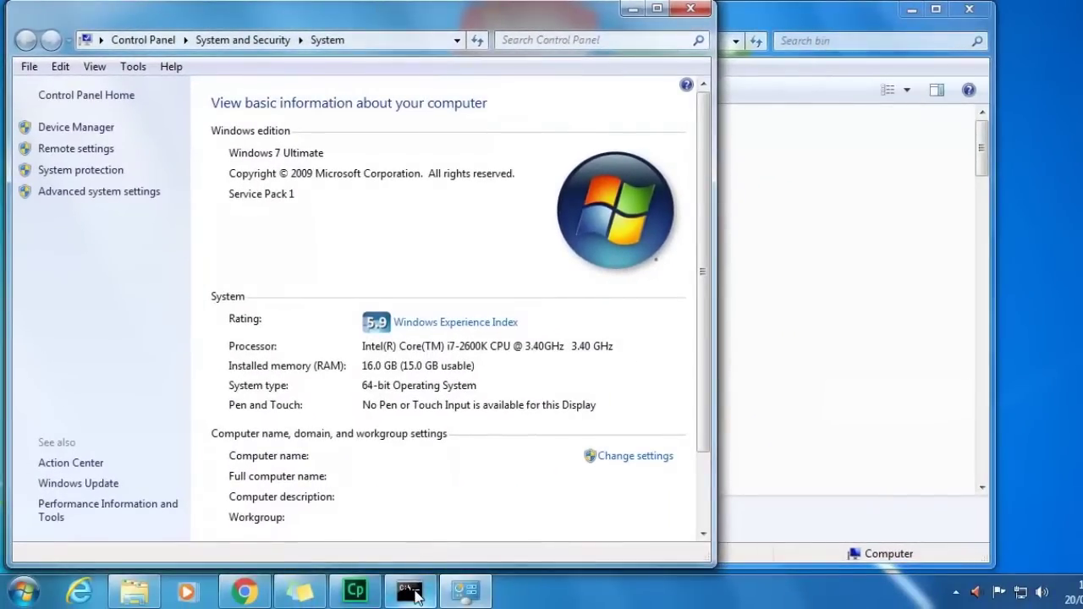
- Switch to the command prompt that is already open, run java, and close that session with exit
click(411, 592)
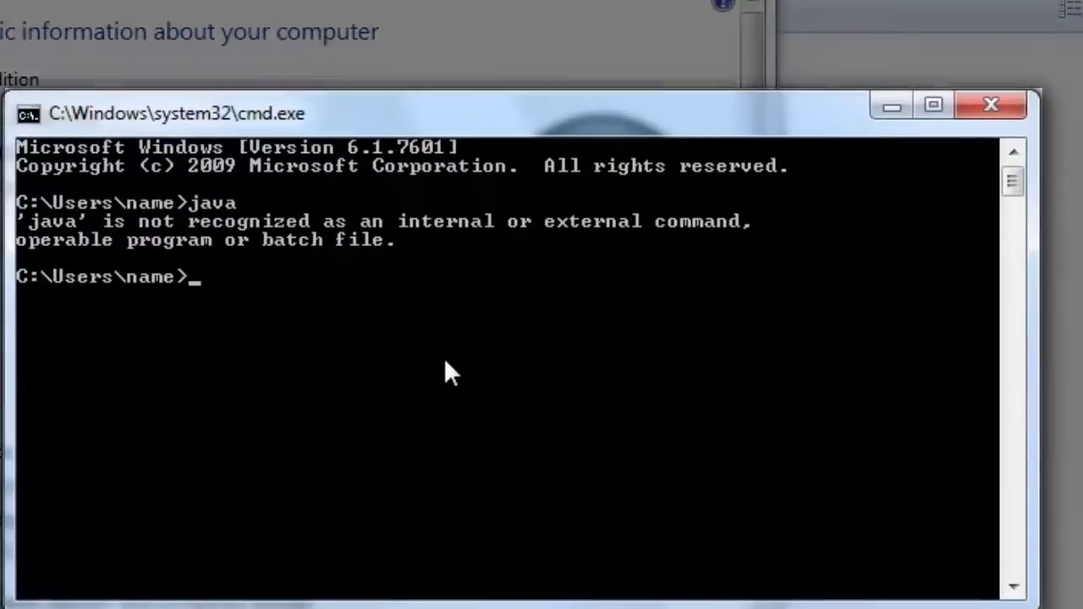
text(java)
key(Return)
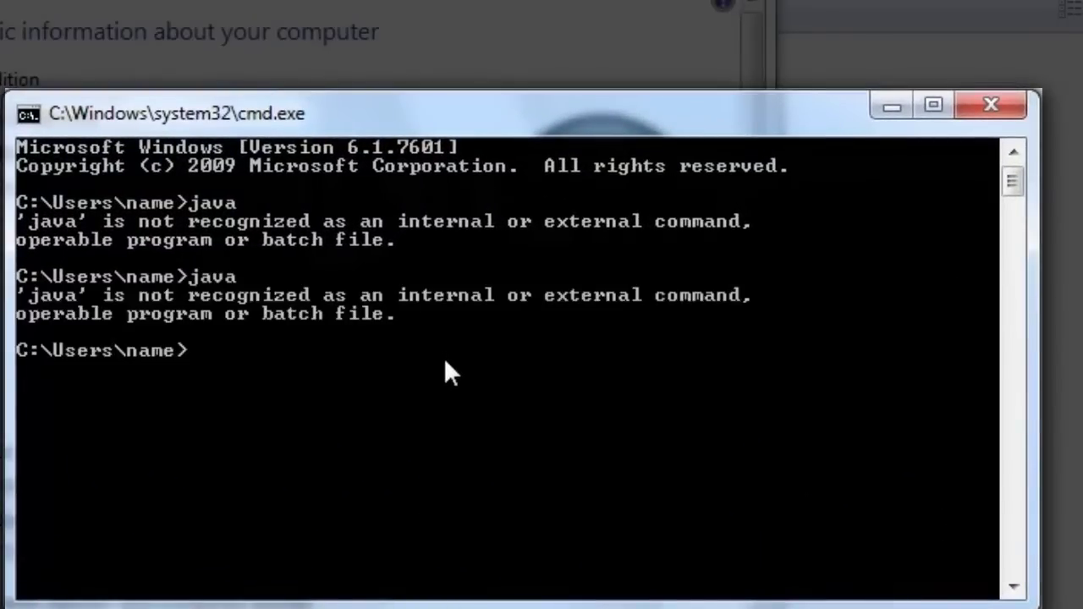
text(exit)
key(Return)
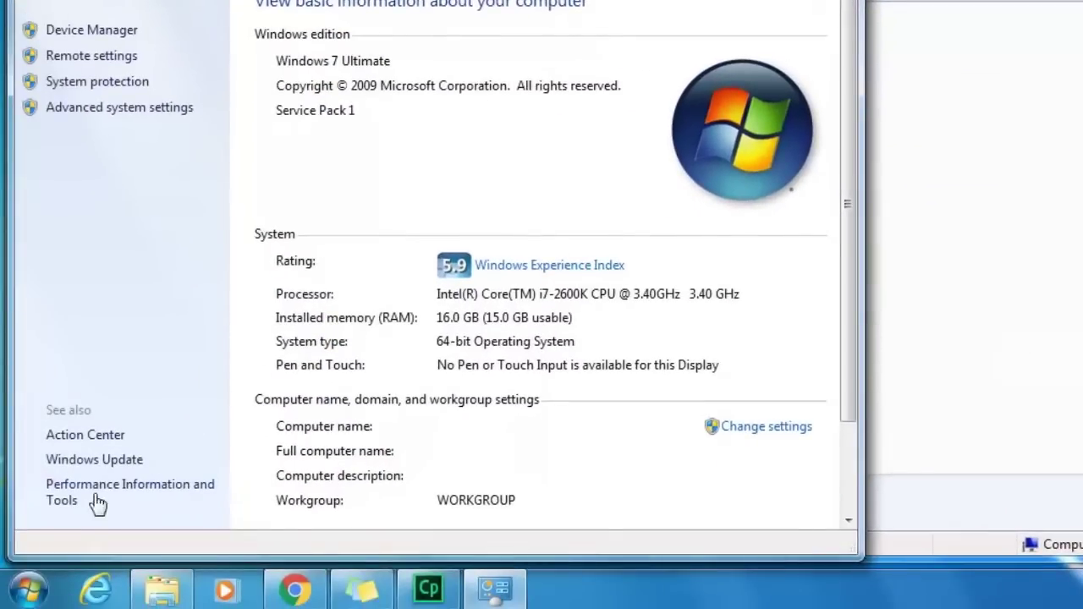
- Open a new command prompt by running cmd from the Run dialog
click(28, 592)
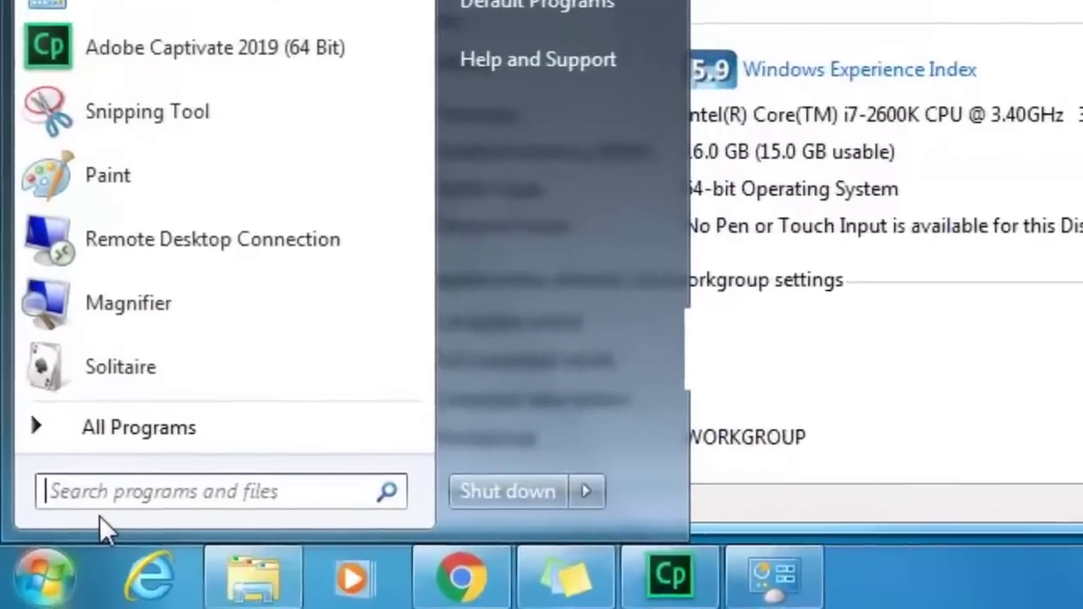
text(r)
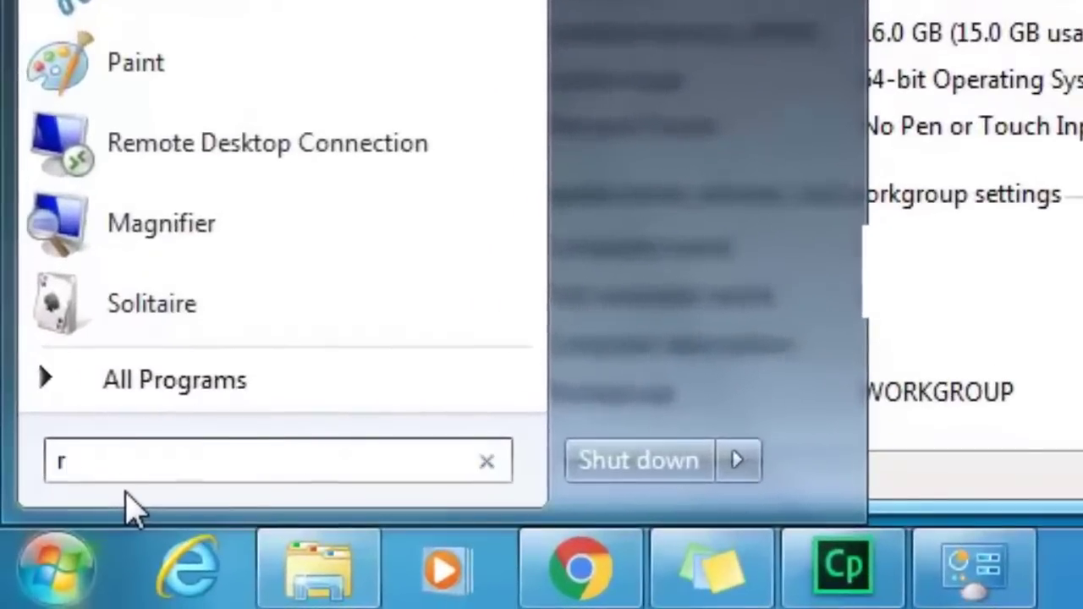
text(un)
key(Return)
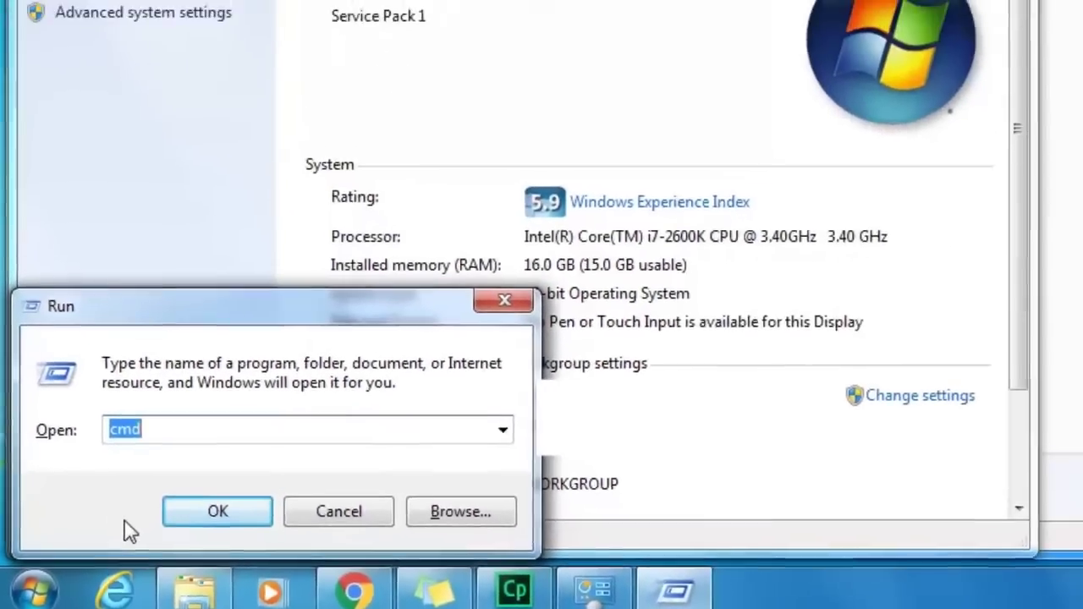
click(220, 514)
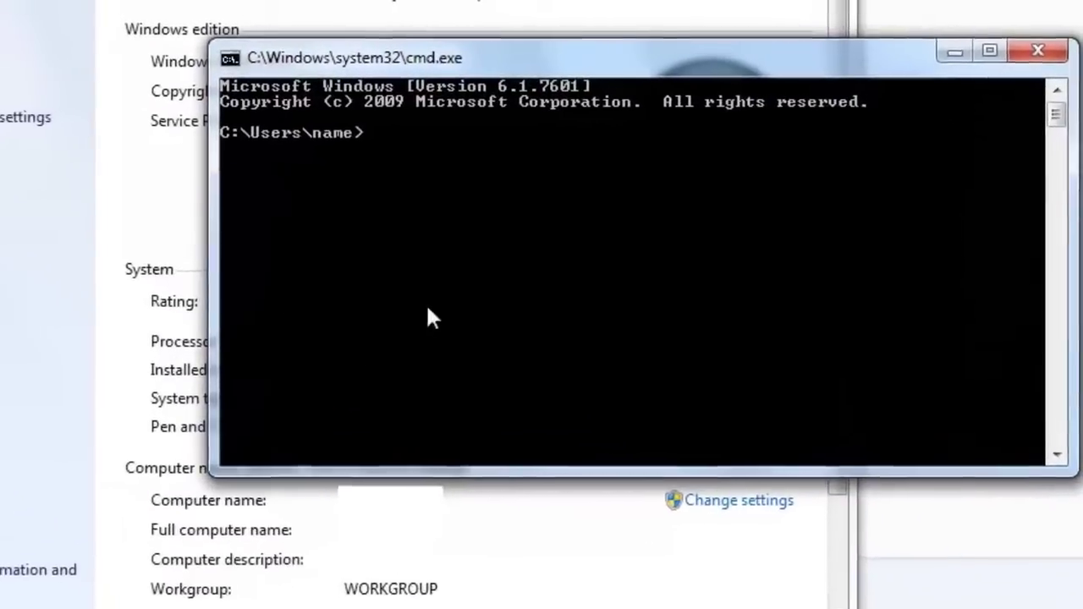
- Run the java command in the new command prompt and look through its usage output
text(j)
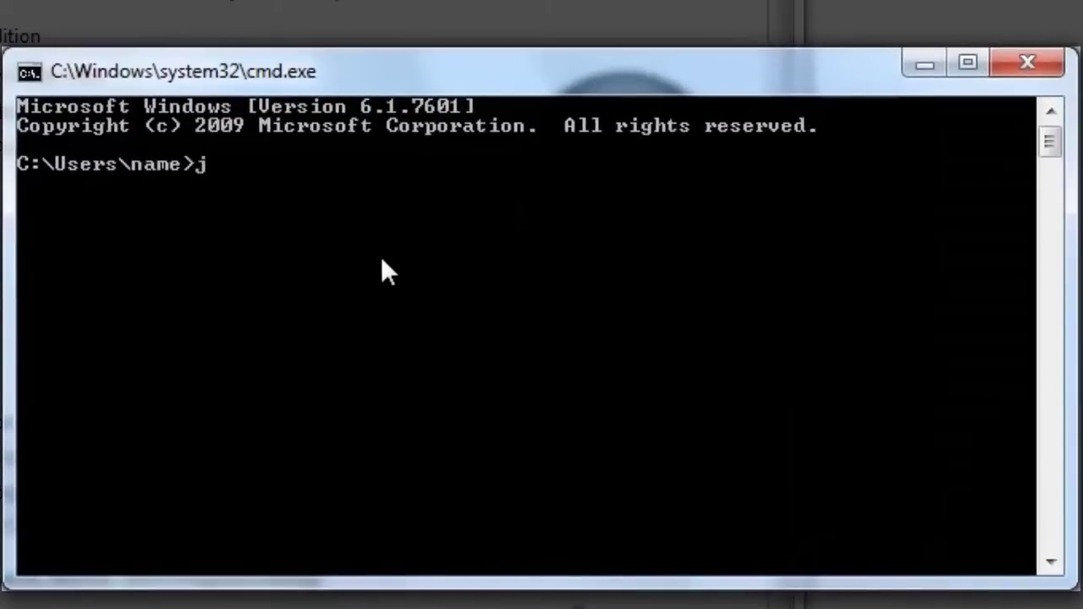
text(ava)
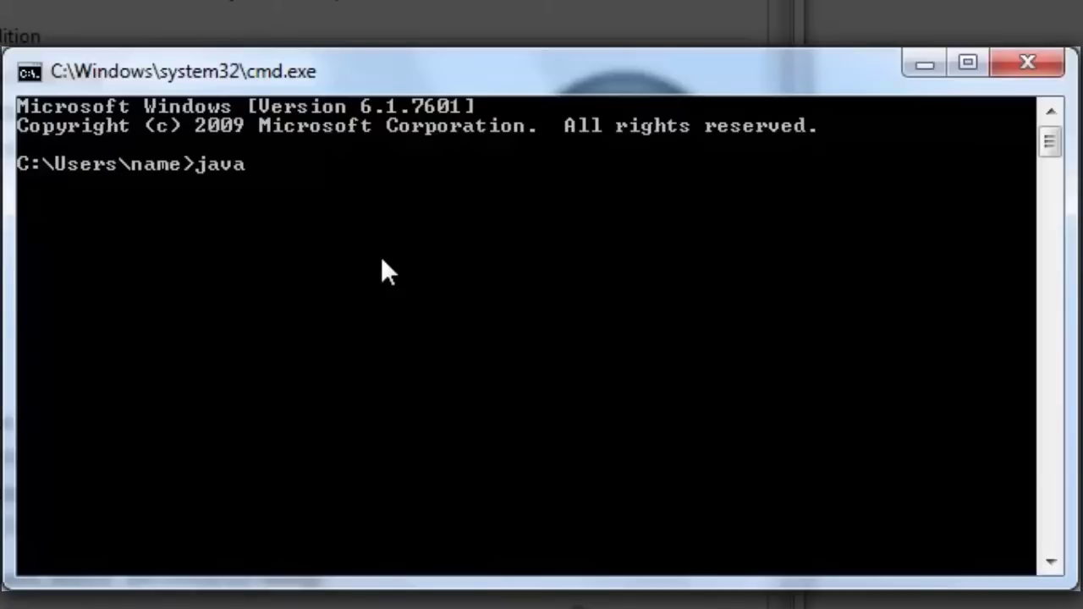
key(Return)
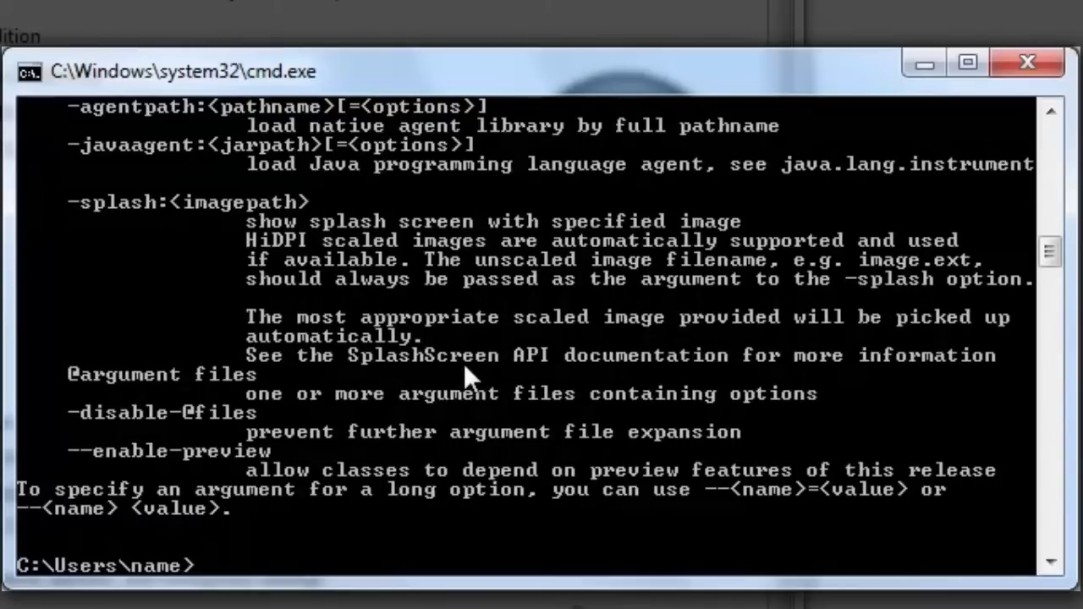
scroll(464, 363, up, 5)
scroll(464, 363, up, 8)
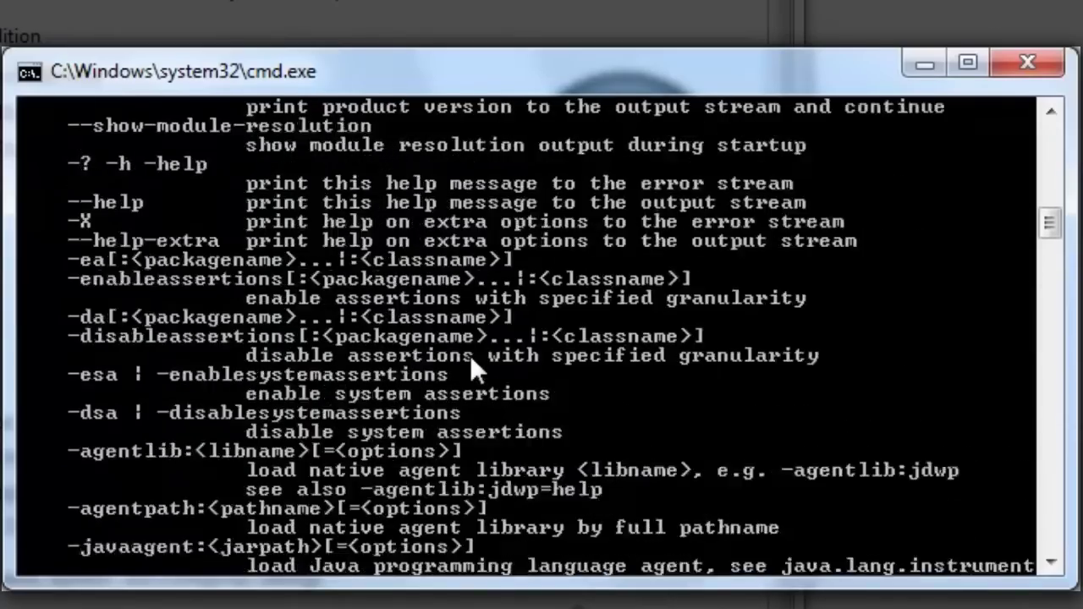
scroll(491, 348, up, 3)
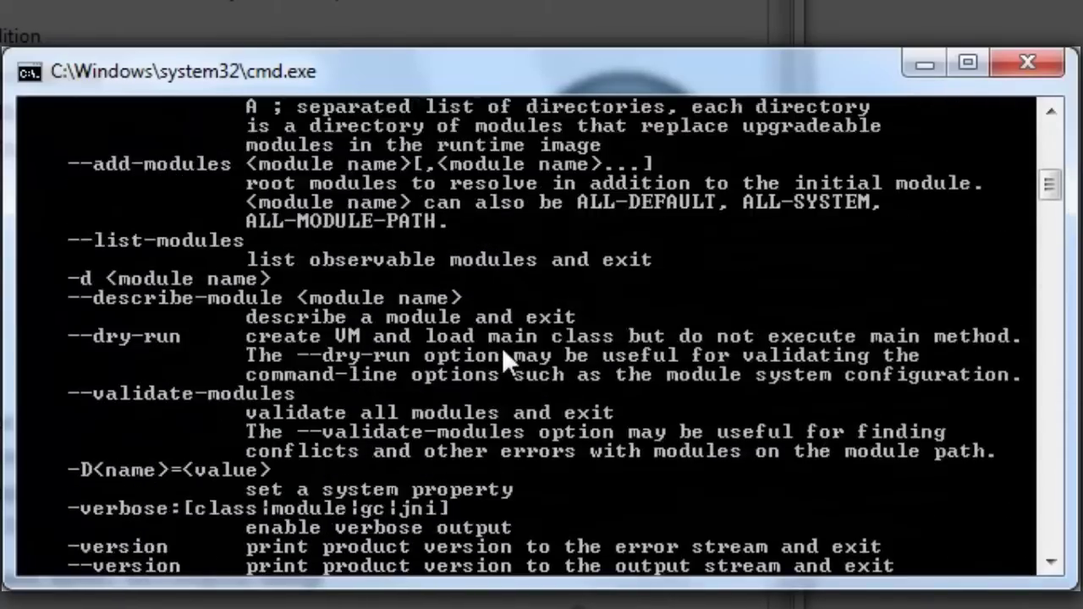
scroll(508, 346, down, 14)
scroll(520, 350, down, 3)
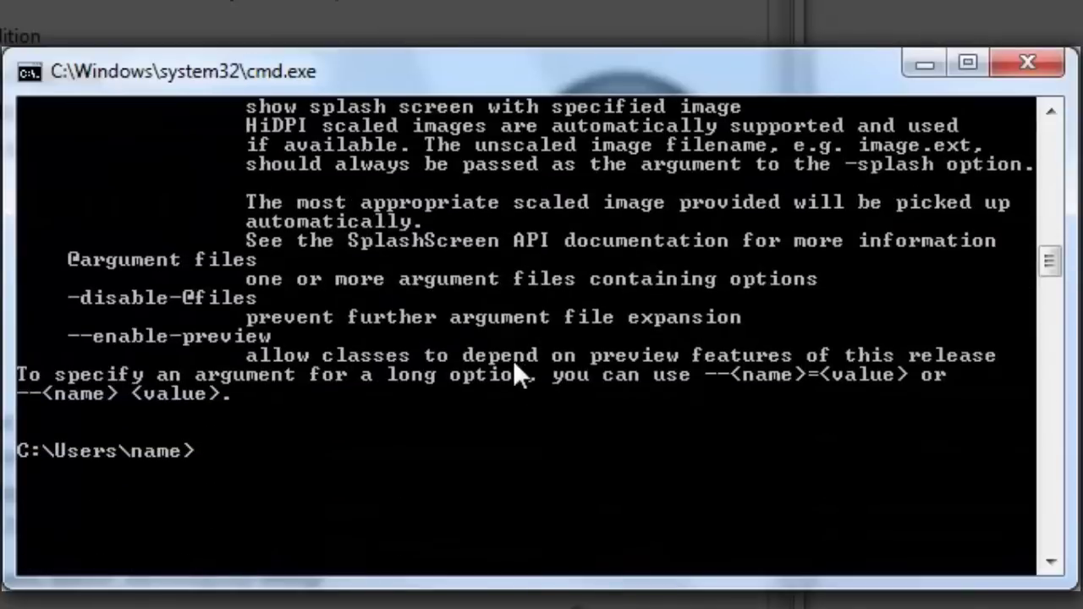
- Check the installed Java version by running java --version
text(jav)
text(a )
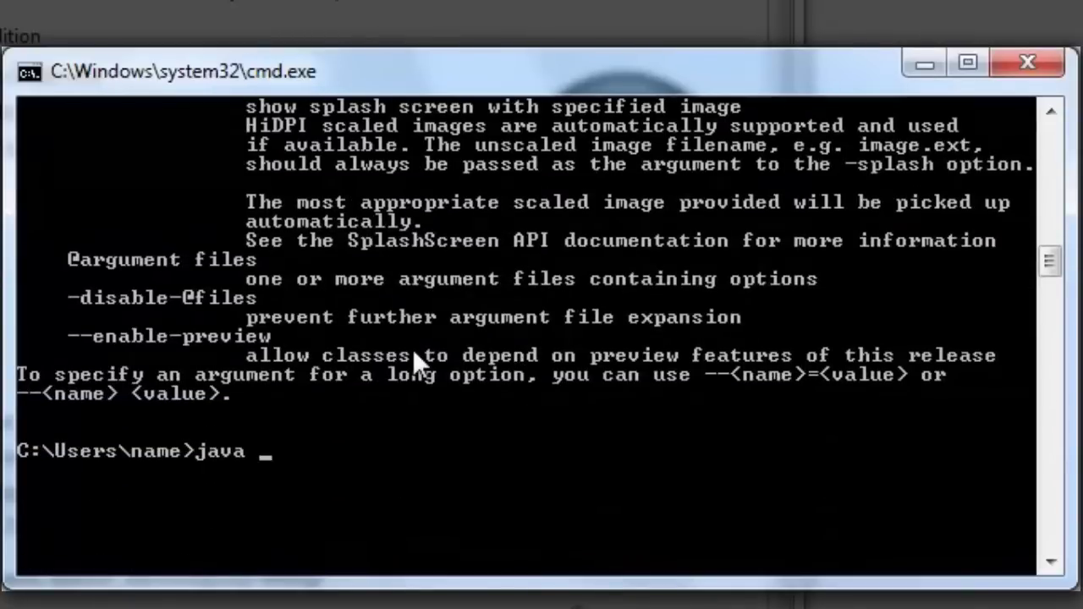
text(--version)
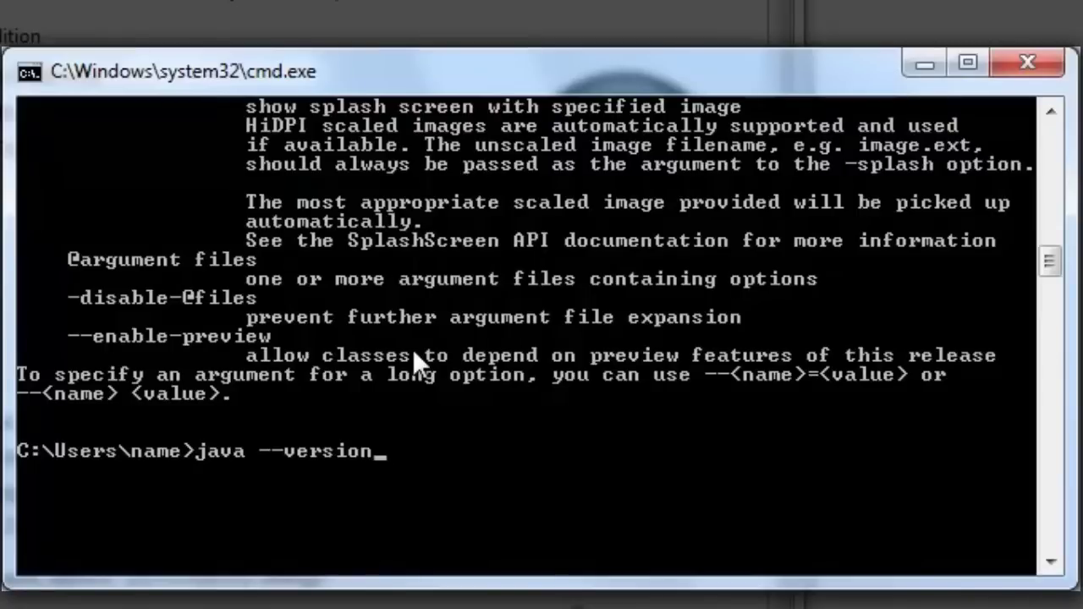
key(Return)
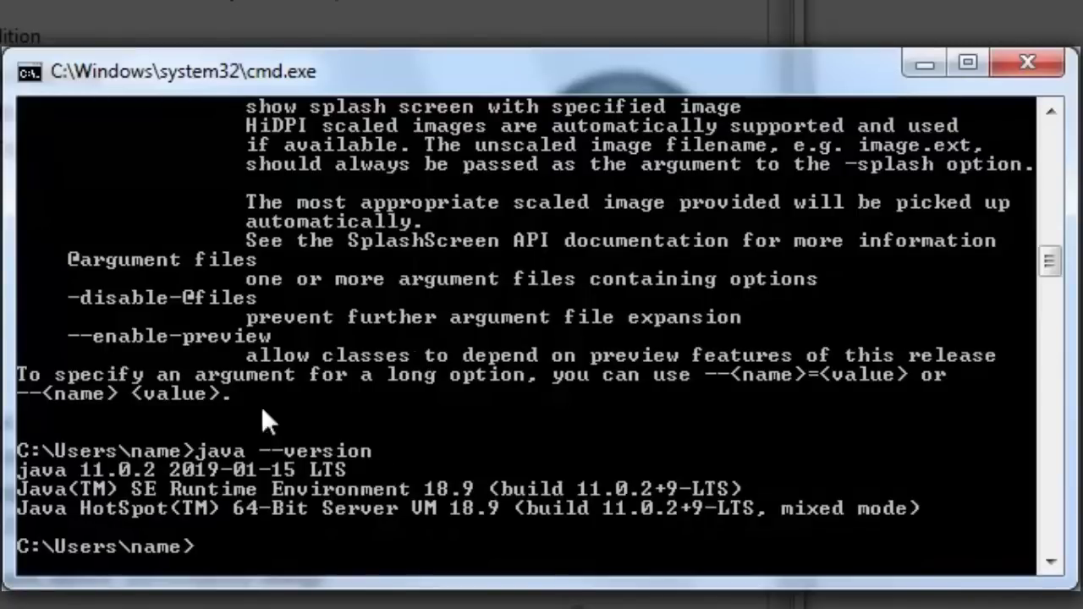